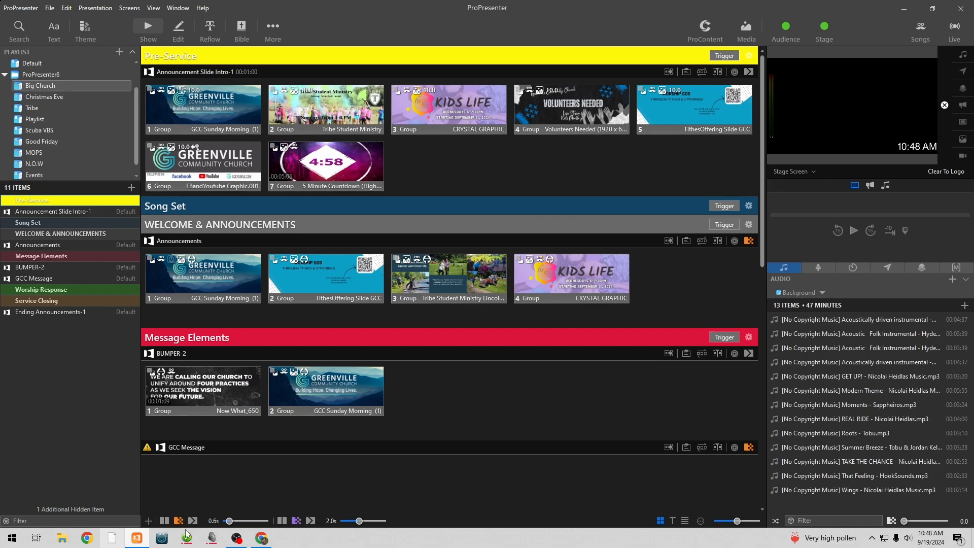
Step: Switch to Chrome and open the Tribe Student Ministry Lincoln Lake Clean-Up design in Canva in a new tab
{"action": "left_click", "coordinate": [261, 538]}
{"action": "left_click", "coordinate": [267, 10]}
{"action": "type", "text": "c"}
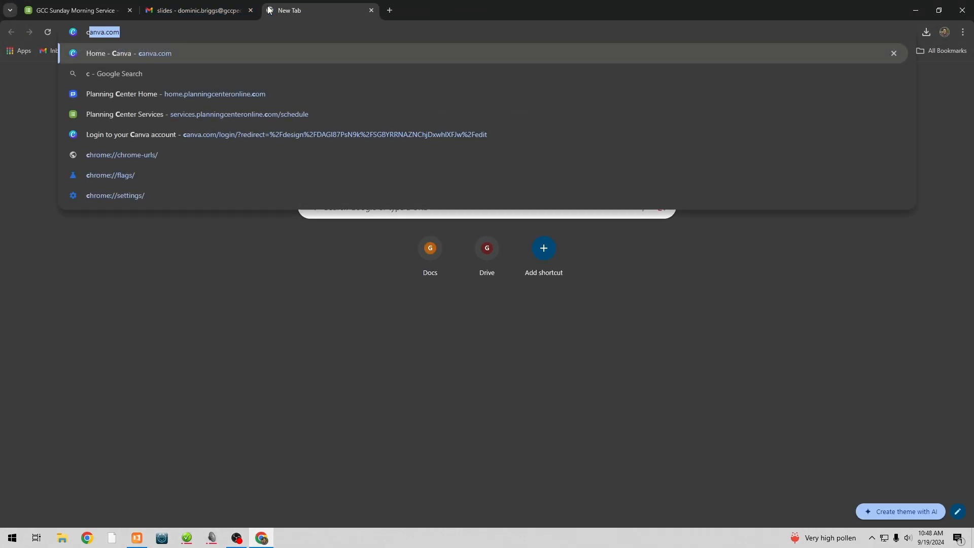
{"action": "type", "text": "a"}
{"action": "key", "text": "Return"}
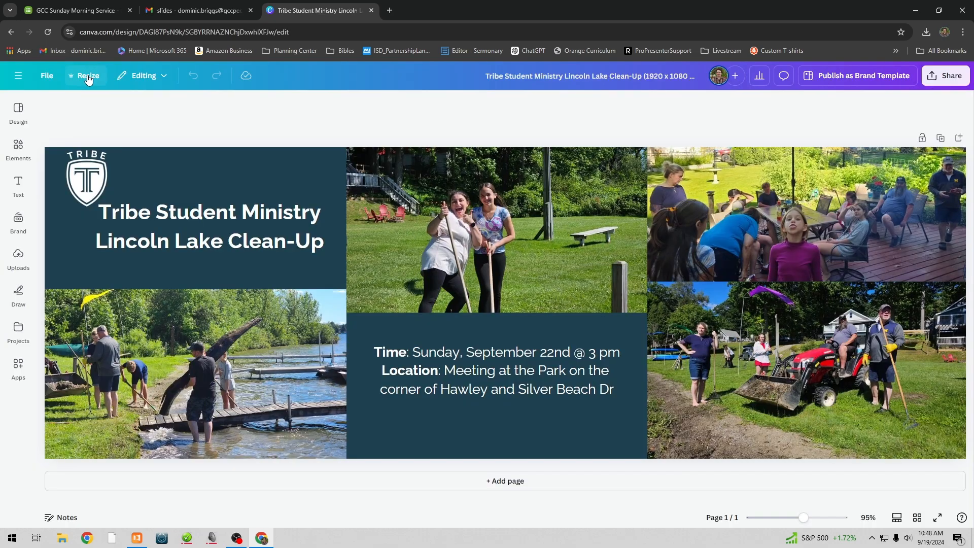
Step: Make a resized copy of the design at 1920 × 1080 px and open the copy
{"action": "left_click", "coordinate": [87, 75]}
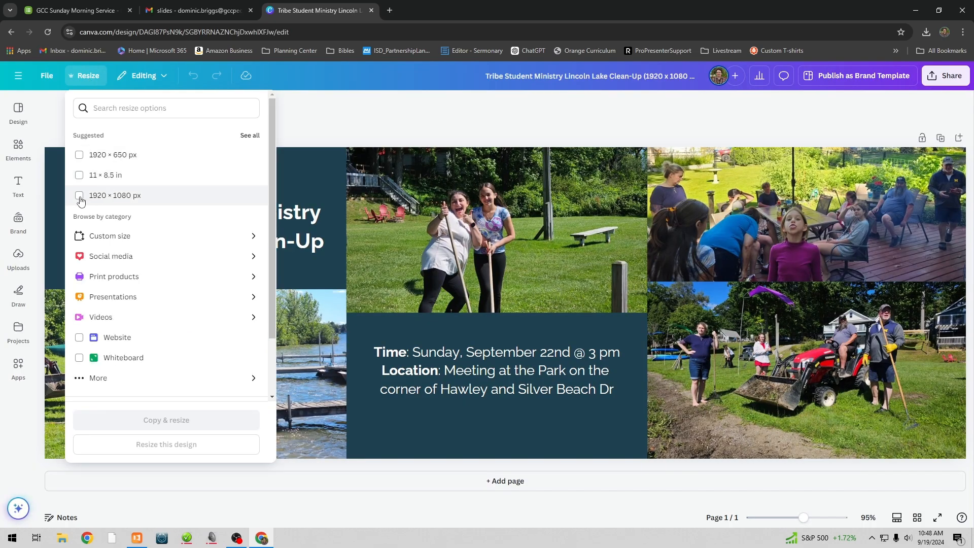
{"action": "left_click", "coordinate": [79, 197]}
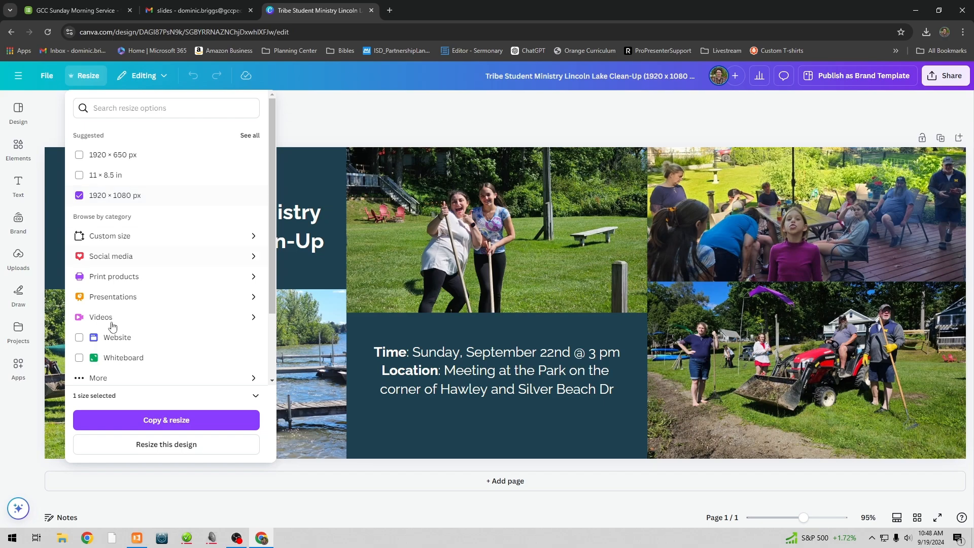
{"action": "left_click", "coordinate": [159, 421]}
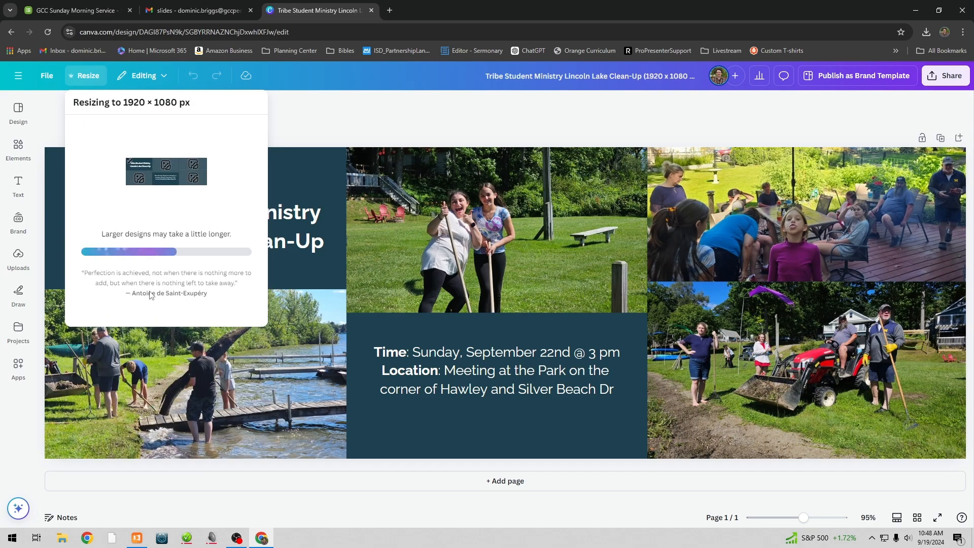
{"action": "left_click", "coordinate": [175, 187]}
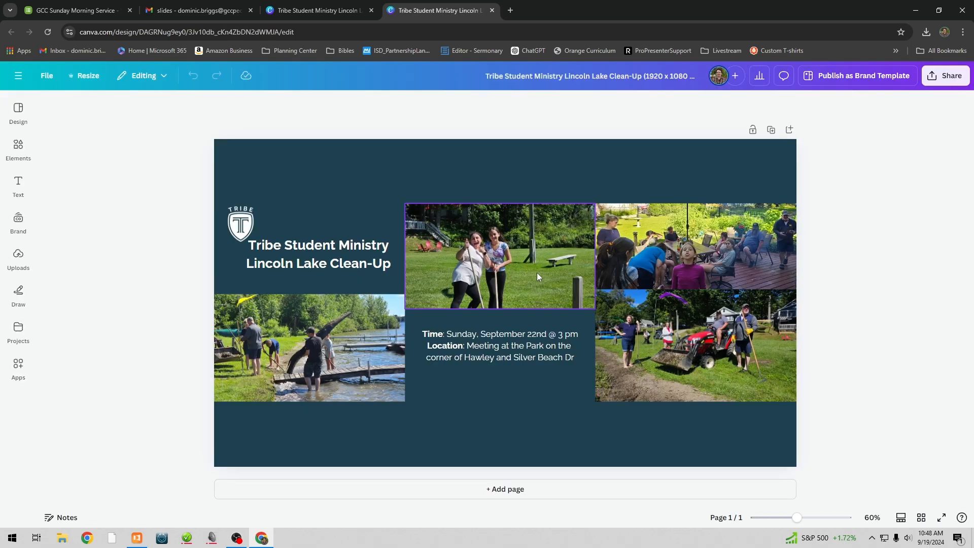
Step: Extend the upper centre and upper right photos upward into the empty band and shorten their lower edges
{"action": "left_click_drag", "start_coordinate": [516, 256], "coordinate": [518, 191]}
{"action": "left_click_drag", "start_coordinate": [500, 244], "coordinate": [497, 285]}
{"action": "left_click", "coordinate": [690, 218]}
{"action": "left_click_drag", "start_coordinate": [696, 222], "coordinate": [695, 175]}
{"action": "left_click_drag", "start_coordinate": [696, 242], "coordinate": [693, 273]}
Step: Enlarge the lower photos to the slide's bottom edge and reposition the logo, title and event details text
{"action": "left_click", "coordinate": [725, 374]}
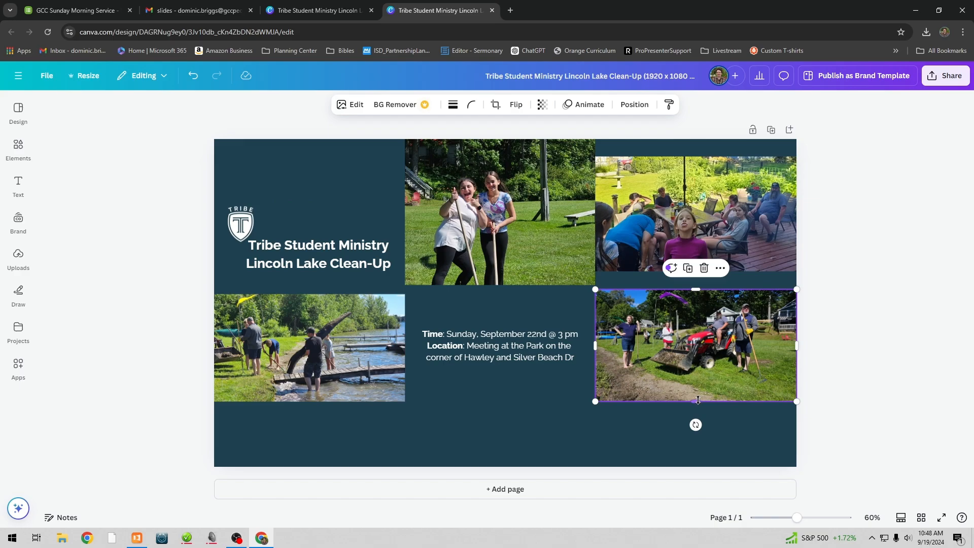
{"action": "left_click_drag", "start_coordinate": [698, 401], "coordinate": [698, 446]}
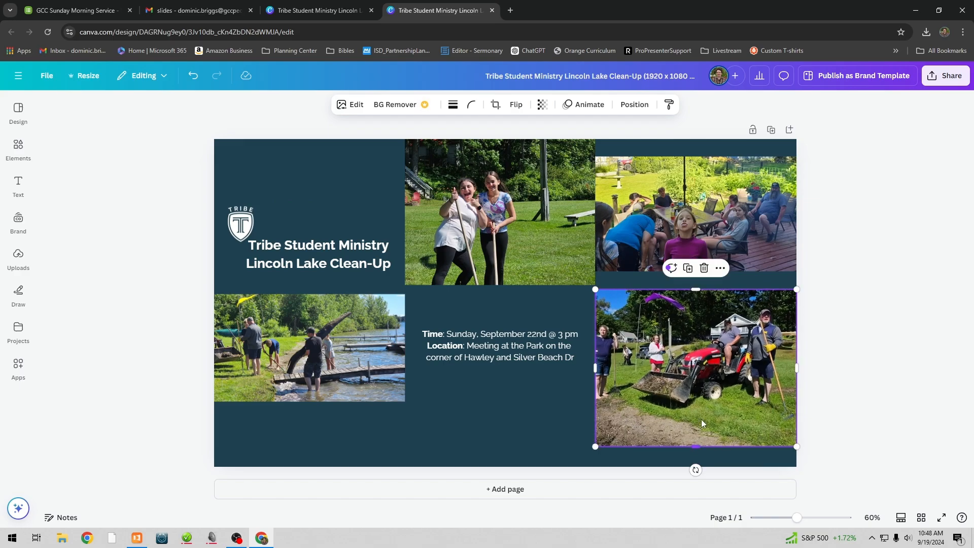
{"action": "left_click", "coordinate": [623, 305]}
{"action": "left_click_drag", "start_coordinate": [623, 304], "coordinate": [633, 297]}
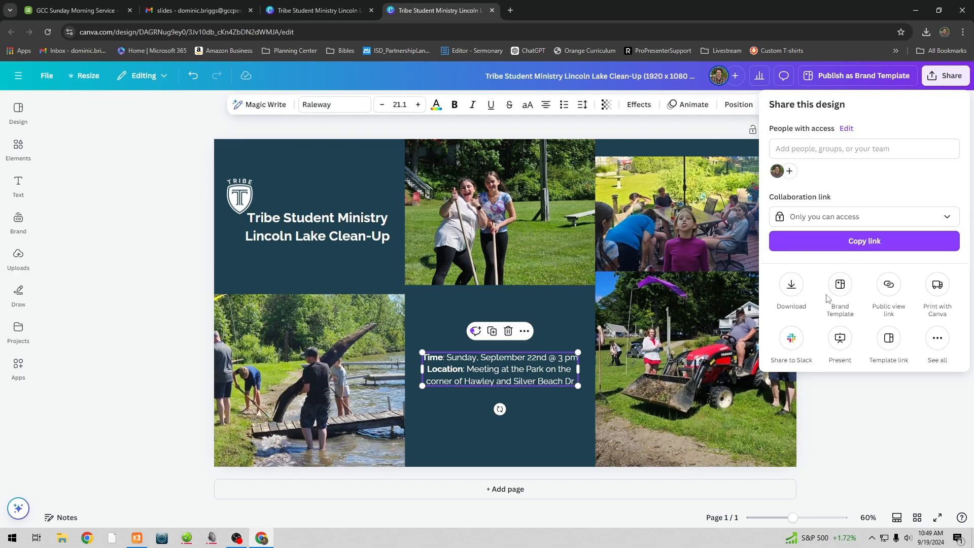
Step: Set the design's download file type to JPG with quality 100
{"action": "left_click", "coordinate": [791, 284]}
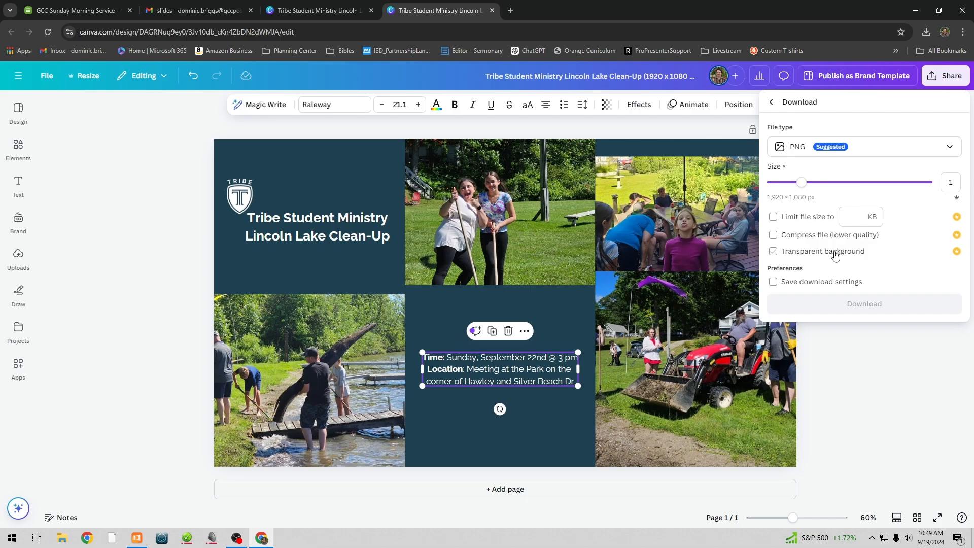
{"action": "left_click", "coordinate": [873, 147]}
{"action": "left_click", "coordinate": [820, 180]}
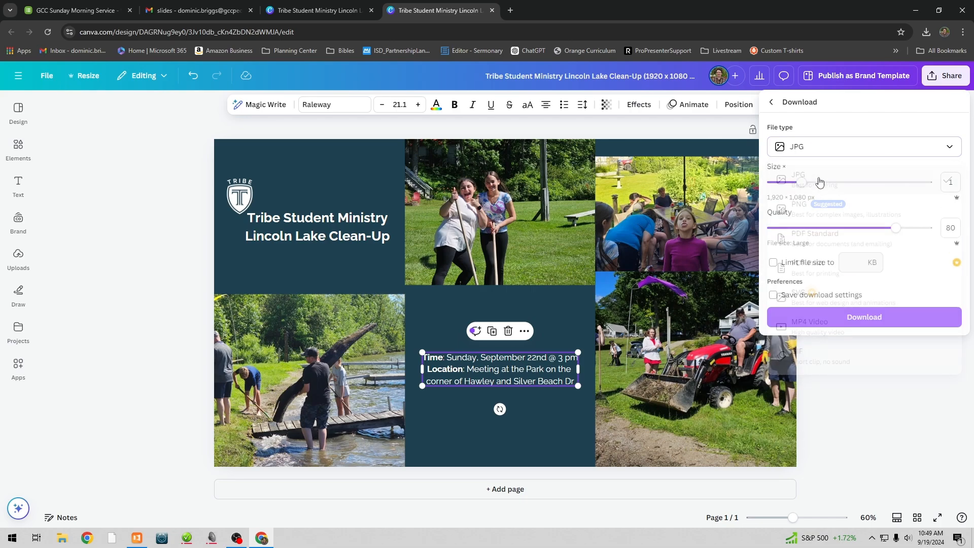
{"action": "left_click_drag", "start_coordinate": [896, 228], "coordinate": [935, 228]}
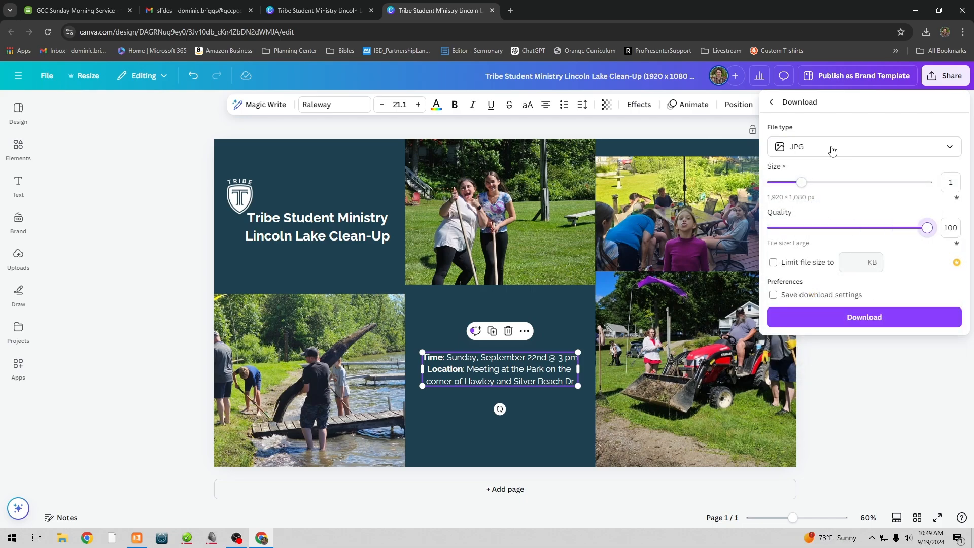
Step: Review the available download file types and leave the download options
{"action": "left_click", "coordinate": [796, 149]}
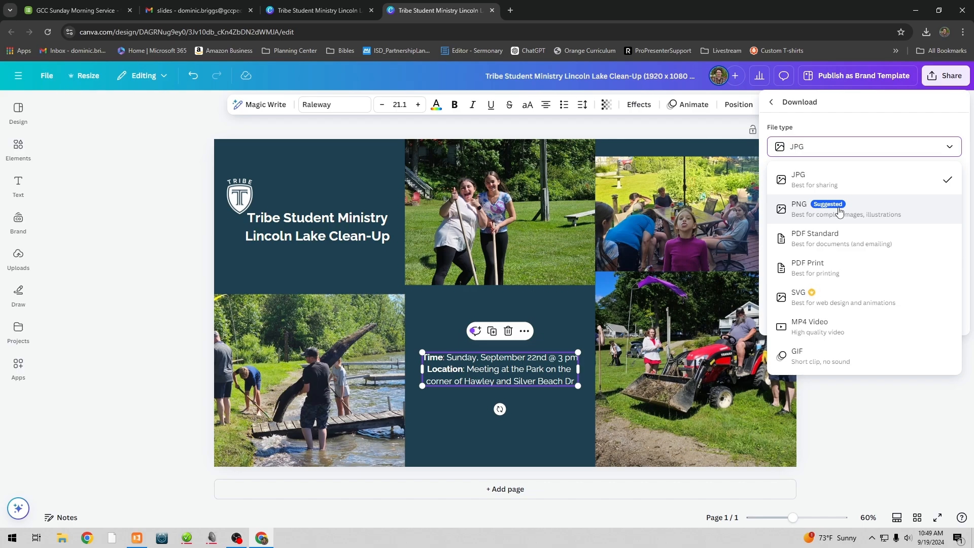
{"action": "left_click", "coordinate": [834, 155]}
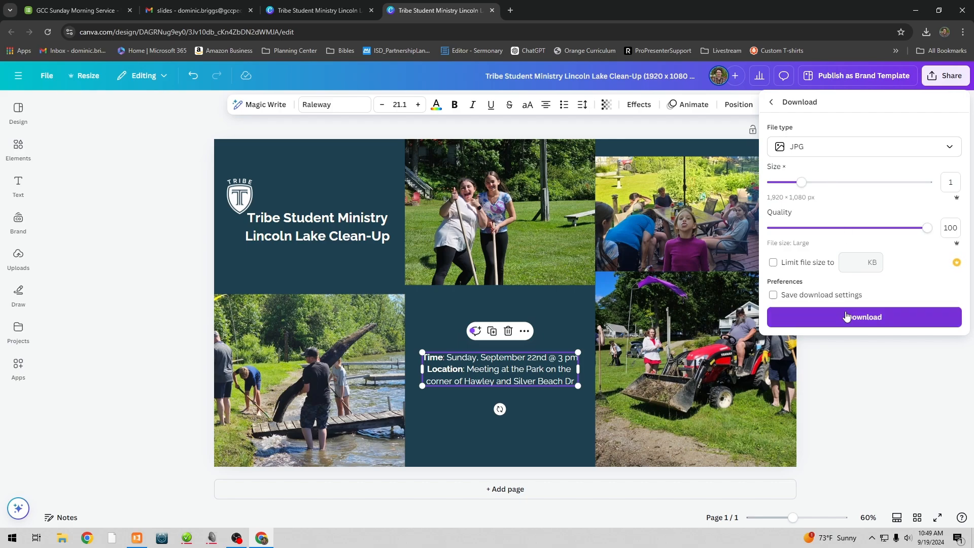
{"action": "left_click", "coordinate": [717, 129]}
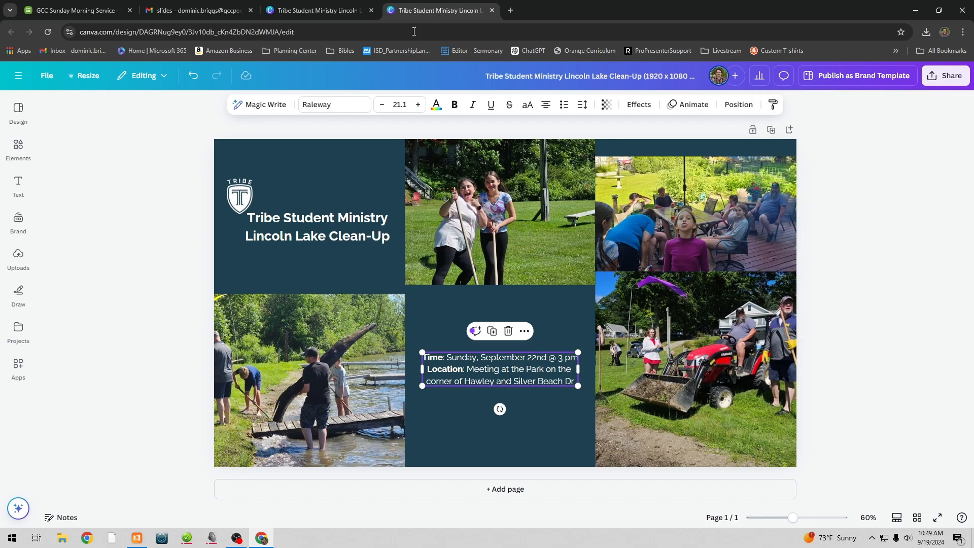
Step: Switch to ProPresenter and open the Tribe playlist in the media library
{"action": "left_click", "coordinate": [317, 10]}
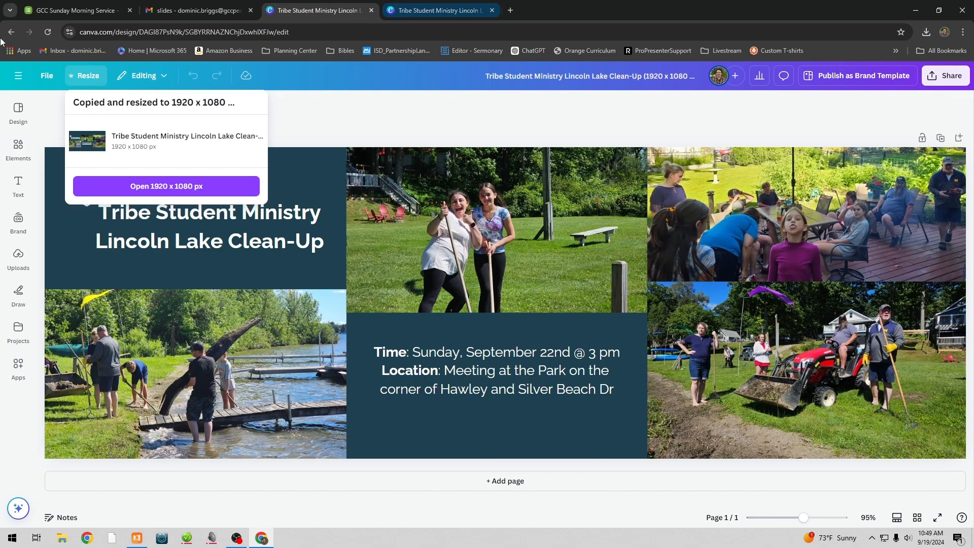
{"action": "left_click", "coordinate": [137, 538]}
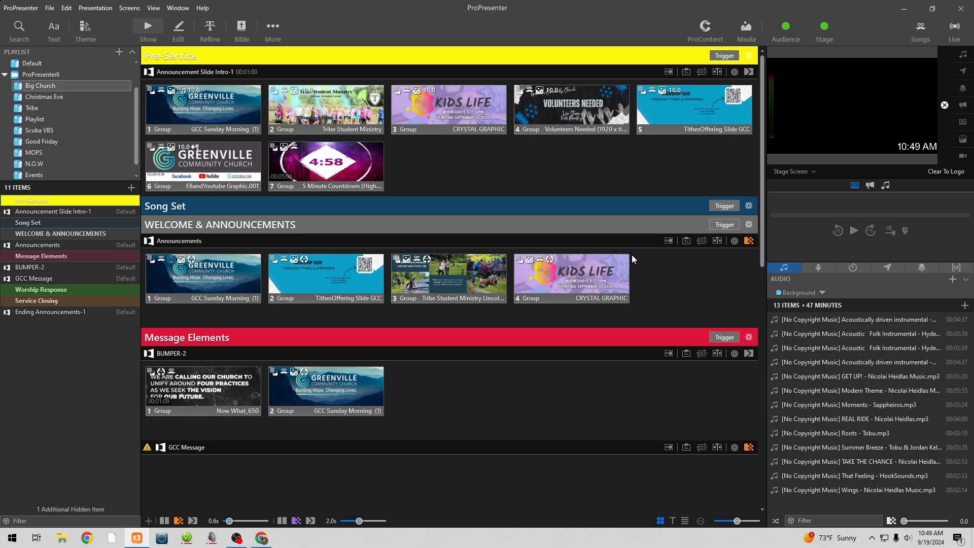
{"action": "left_click", "coordinate": [750, 29]}
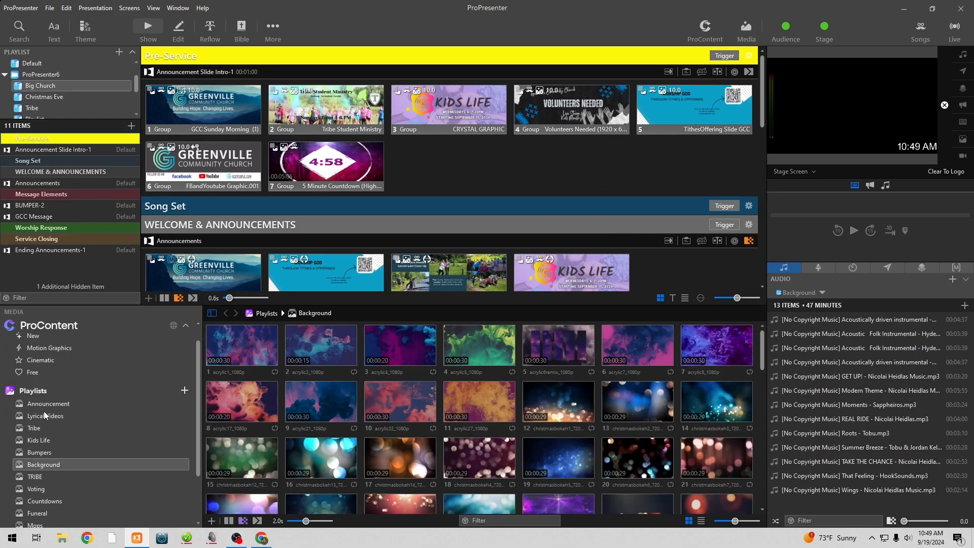
{"action": "scroll", "coordinate": [44, 411], "scroll_direction": "down", "scroll_amount": 3}
{"action": "scroll", "coordinate": [50, 400], "scroll_direction": "up", "scroll_amount": 3}
{"action": "scroll", "coordinate": [52, 391], "scroll_direction": "down", "scroll_amount": 2}
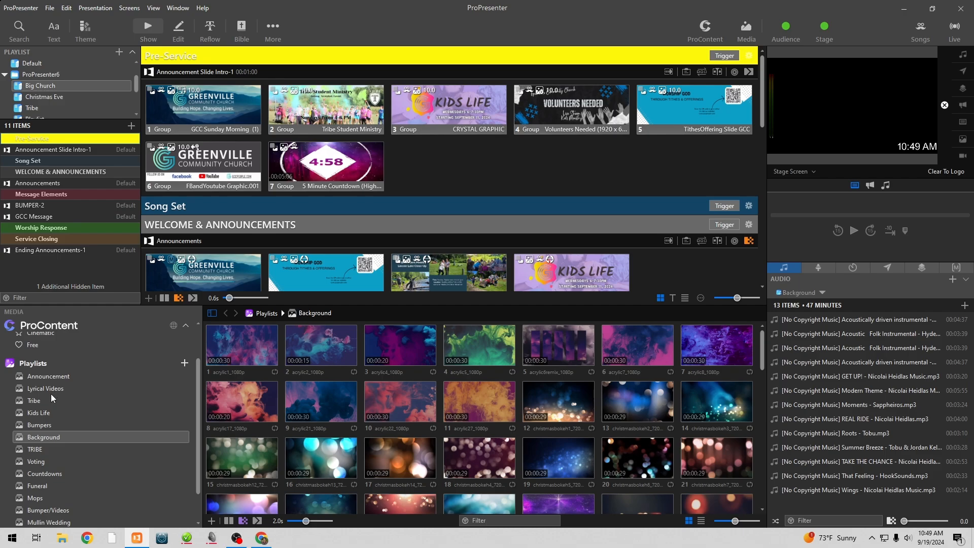
{"action": "left_click", "coordinate": [43, 400]}
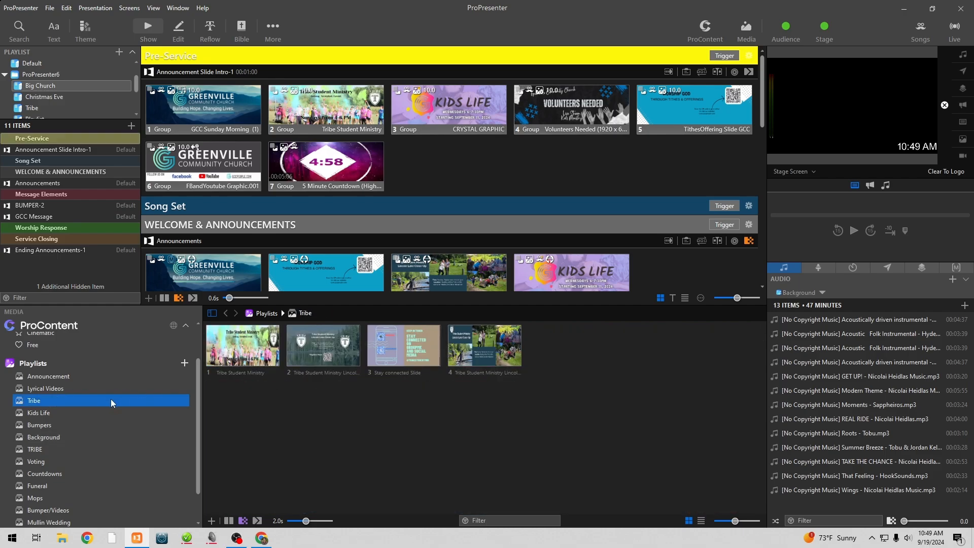
Step: Import the image 20240630_164150 from the Downloads folder into the Tribe media playlist
{"action": "left_click", "coordinate": [212, 521]}
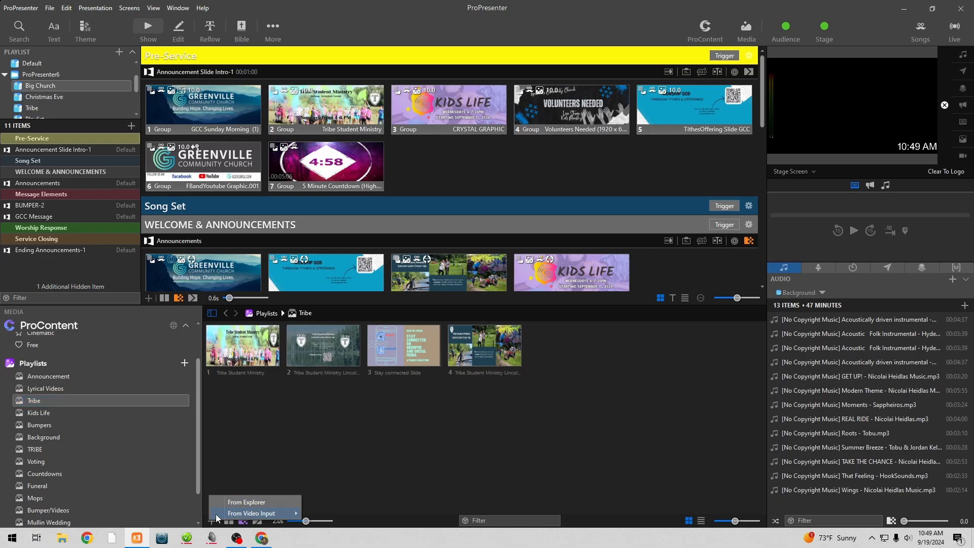
{"action": "left_click", "coordinate": [247, 503]}
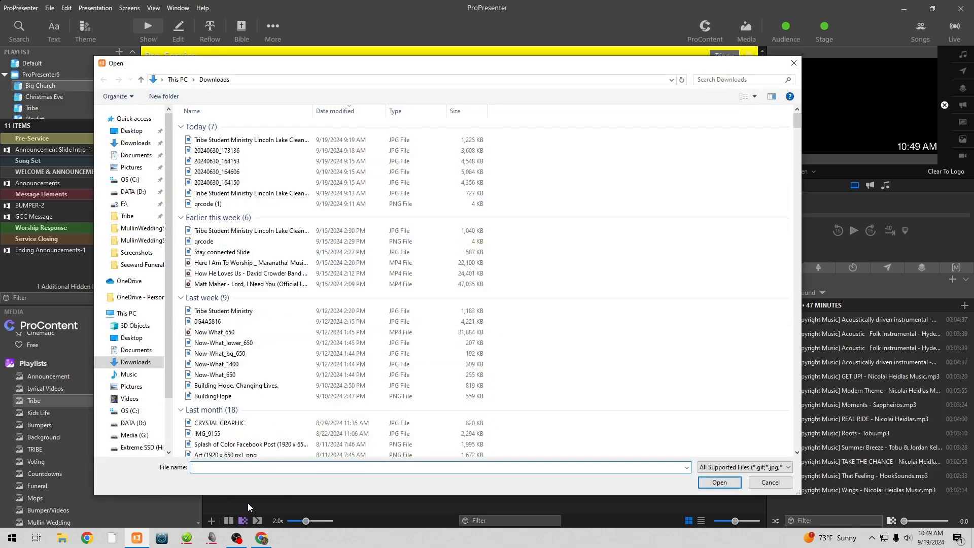
{"action": "double_click", "coordinate": [242, 182]}
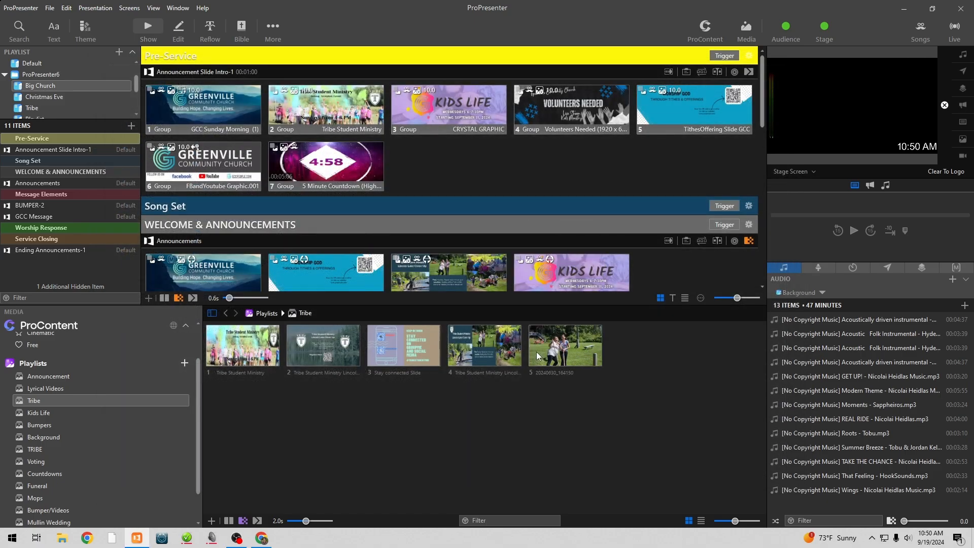
Step: Set the preview to the LED Wall screen and display the 20240630_164150 photo on it
{"action": "scroll", "coordinate": [564, 245], "scroll_direction": "down", "scroll_amount": 2}
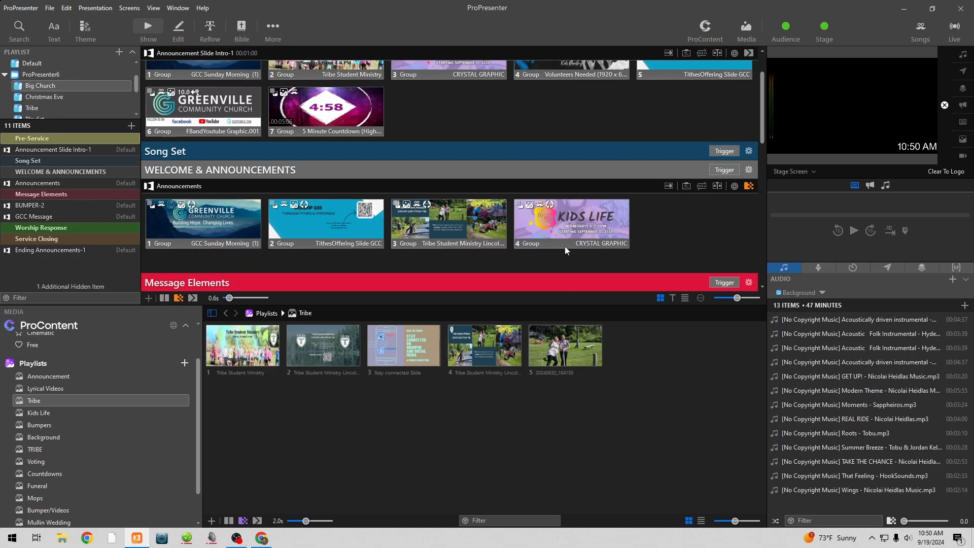
{"action": "scroll", "coordinate": [564, 246], "scroll_direction": "up", "scroll_amount": 1}
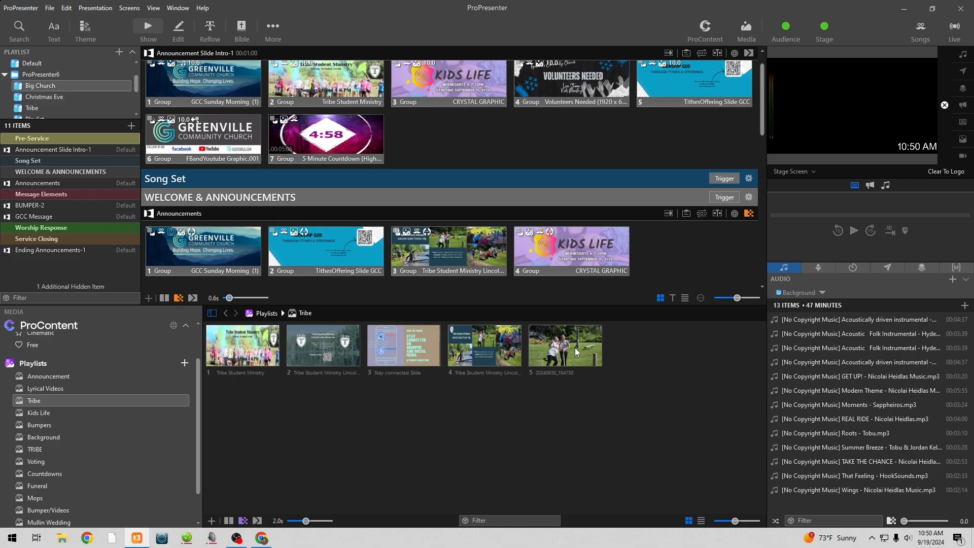
{"action": "left_click", "coordinate": [792, 172]}
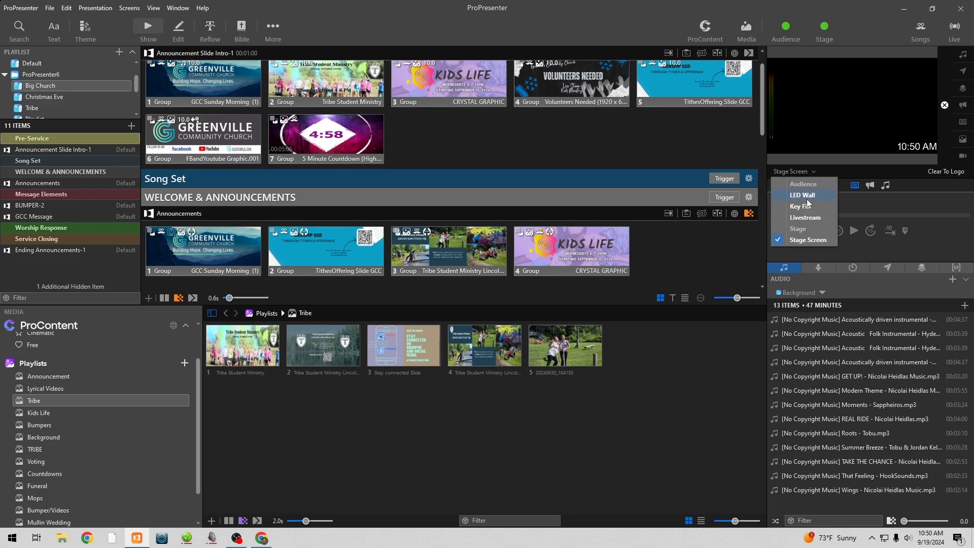
{"action": "left_click", "coordinate": [807, 199]}
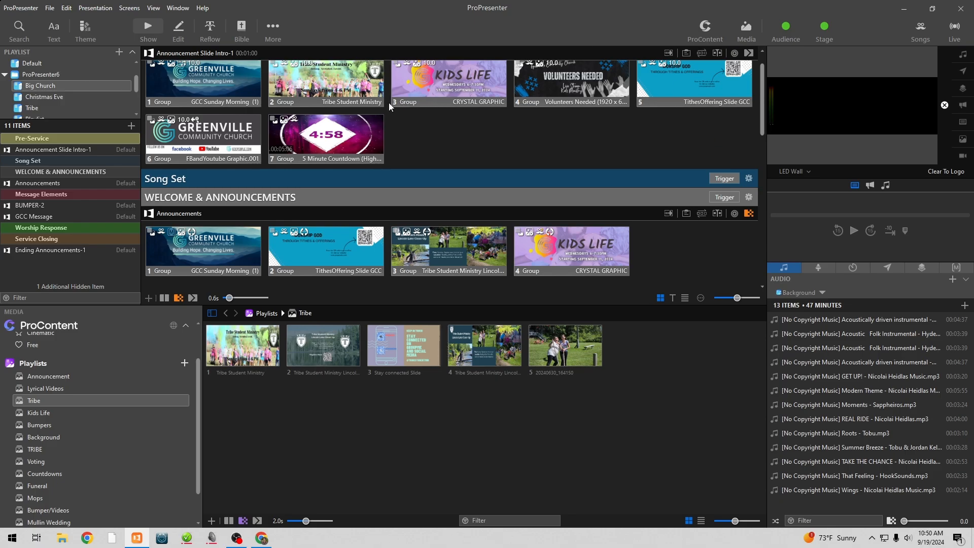
{"action": "scroll", "coordinate": [504, 106], "scroll_direction": "up", "scroll_amount": 1}
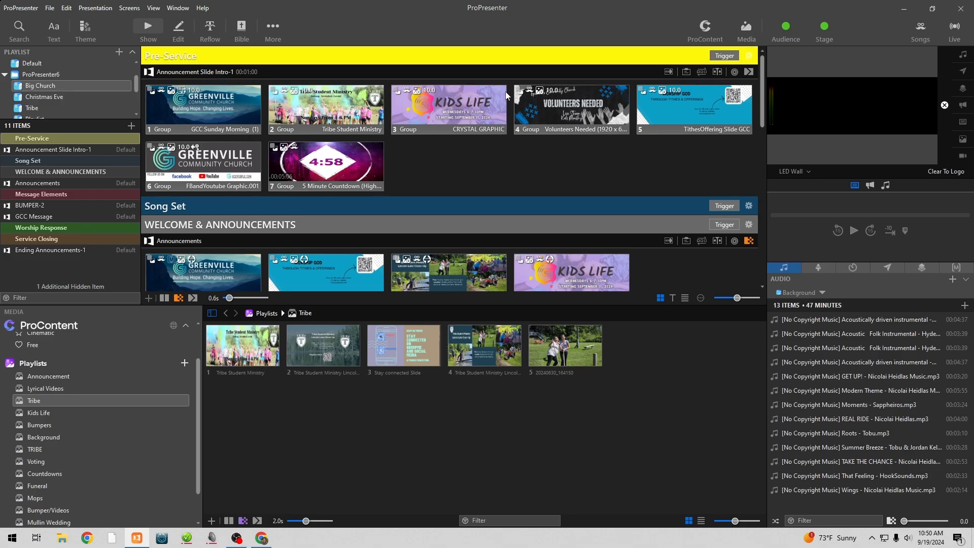
{"action": "left_click", "coordinate": [578, 349]}
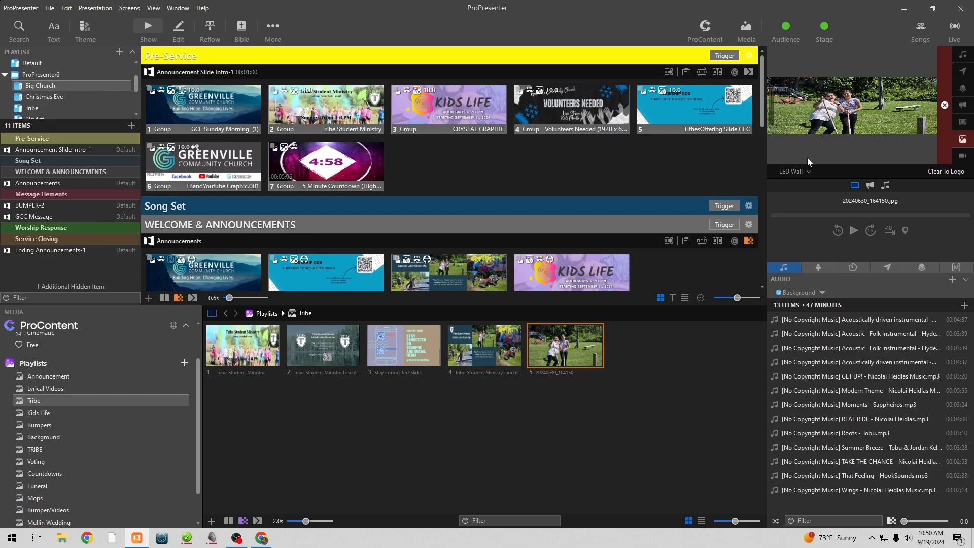
Step: Clear the output, set the 20240630_164150 photo's scaling to Scale to Fit, and display it again
{"action": "left_click", "coordinate": [945, 107]}
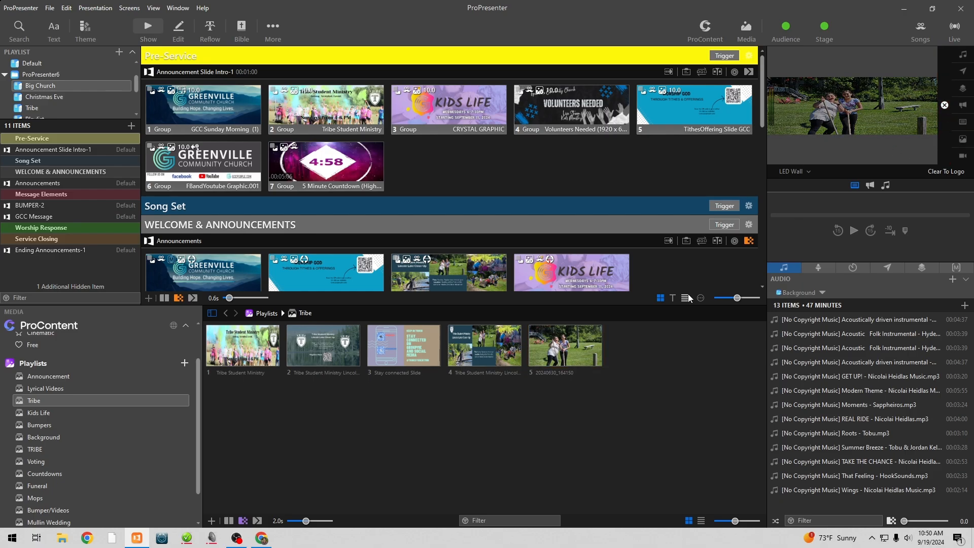
{"action": "right_click", "coordinate": [568, 349]}
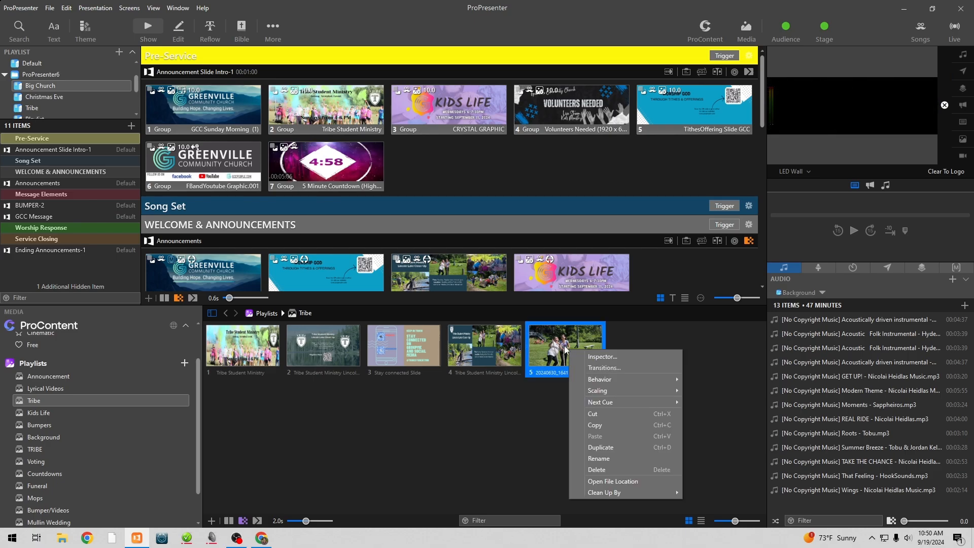
{"action": "mouse_move", "coordinate": [629, 390]}
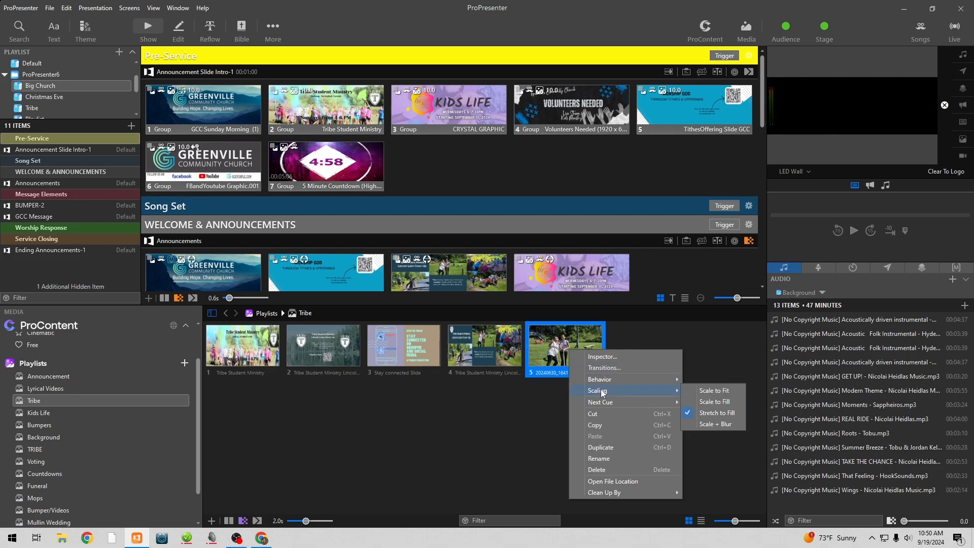
{"action": "left_click", "coordinate": [707, 391]}
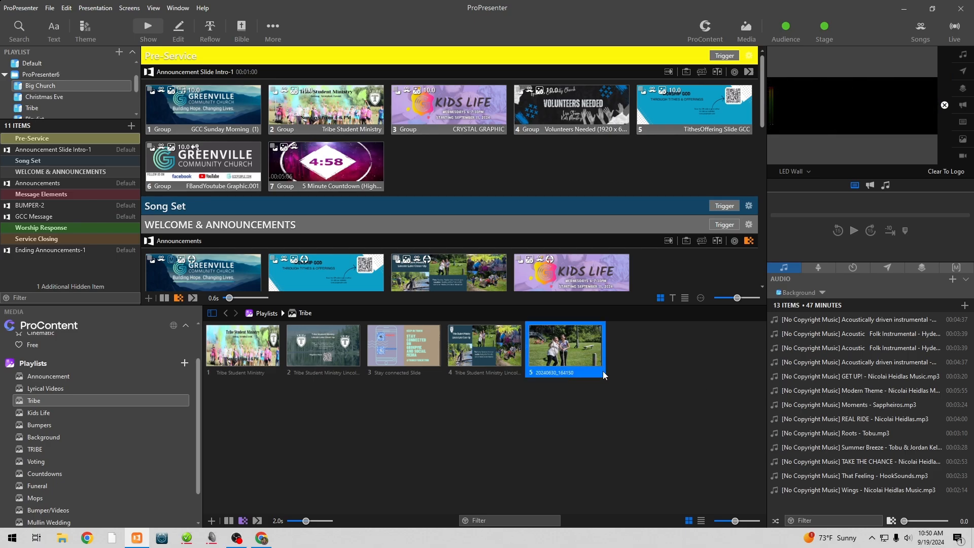
{"action": "left_click", "coordinate": [587, 357]}
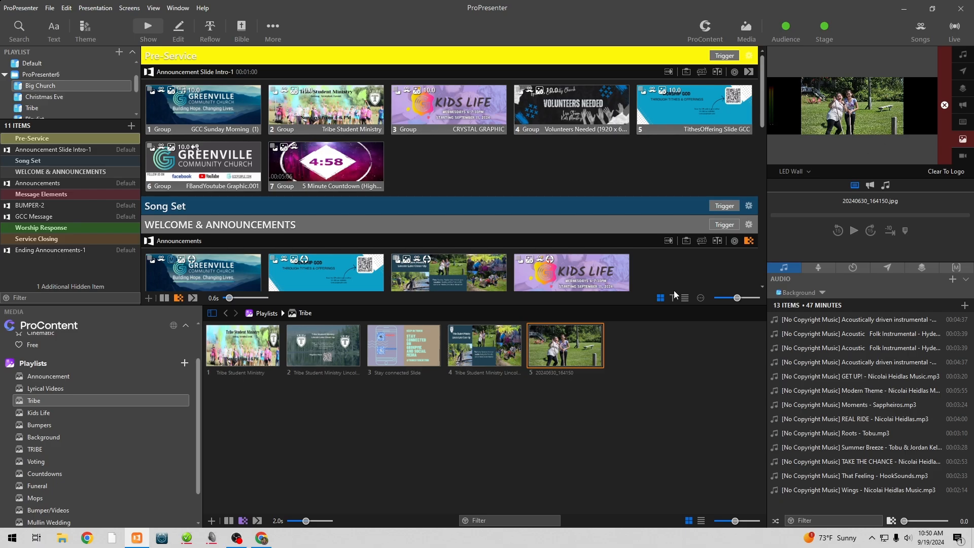
Step: Set the 20240630_164150 photo's scaling to Scale to Fill and display it on the LED Wall
{"action": "right_click", "coordinate": [576, 358]}
{"action": "mouse_move", "coordinate": [609, 401]}
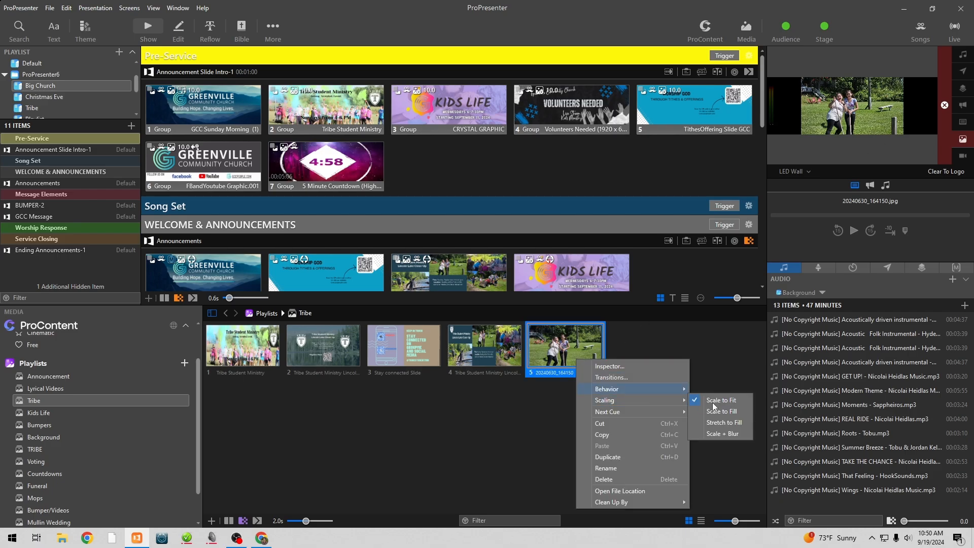
{"action": "left_click", "coordinate": [731, 414]}
{"action": "left_click", "coordinate": [566, 355]}
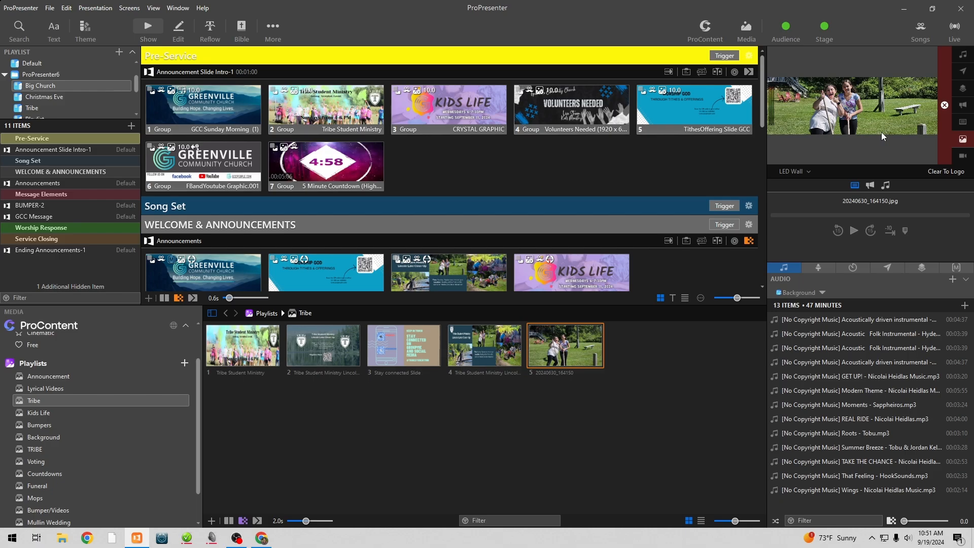
Step: Clear the photo from the output and set its scaling to Scale to Fit
{"action": "left_click", "coordinate": [944, 105]}
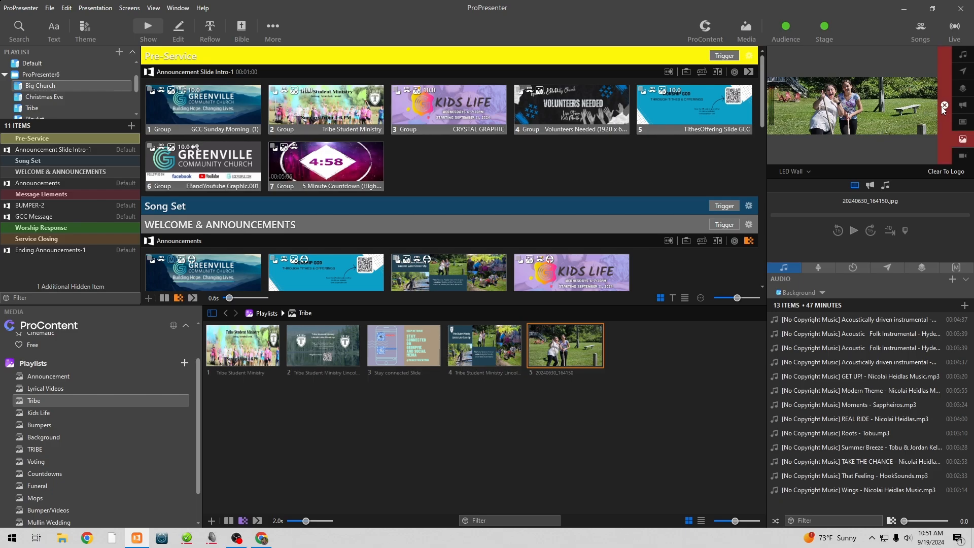
{"action": "right_click", "coordinate": [567, 335]}
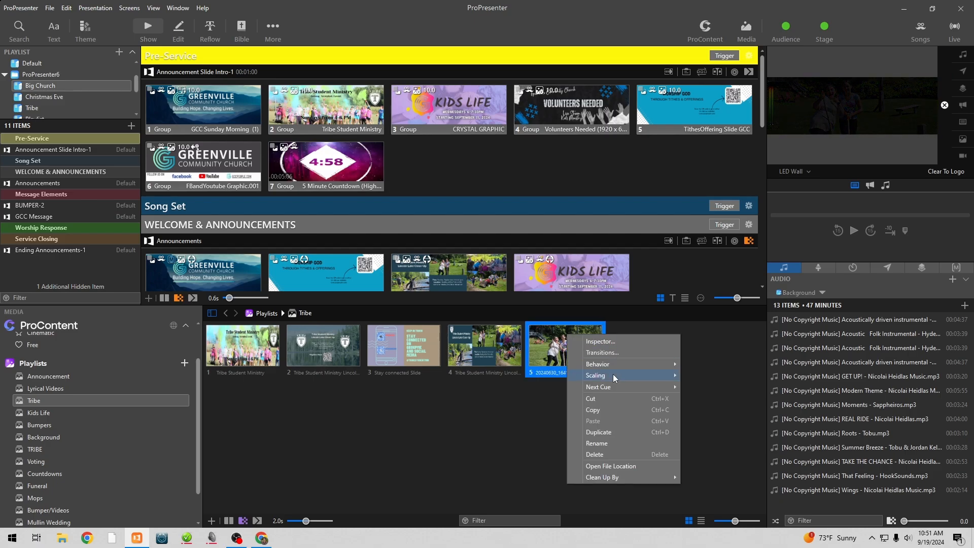
{"action": "mouse_move", "coordinate": [613, 375]}
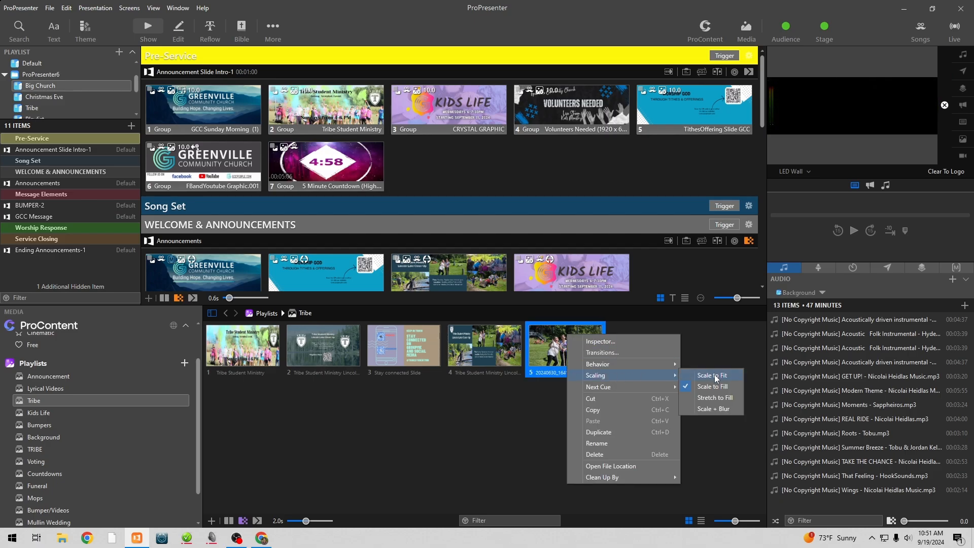
{"action": "left_click", "coordinate": [714, 374]}
Step: Add the 20240630_164150 photo to Announcement Slide Intro-1, display it, and place it after the Kids Life slide
{"action": "mouse_move", "coordinate": [571, 357]}
{"action": "left_mouse_down"}
{"action": "mouse_move", "coordinate": [487, 163]}
{"action": "mouse_move", "coordinate": [429, 161]}
{"action": "left_mouse_up"}
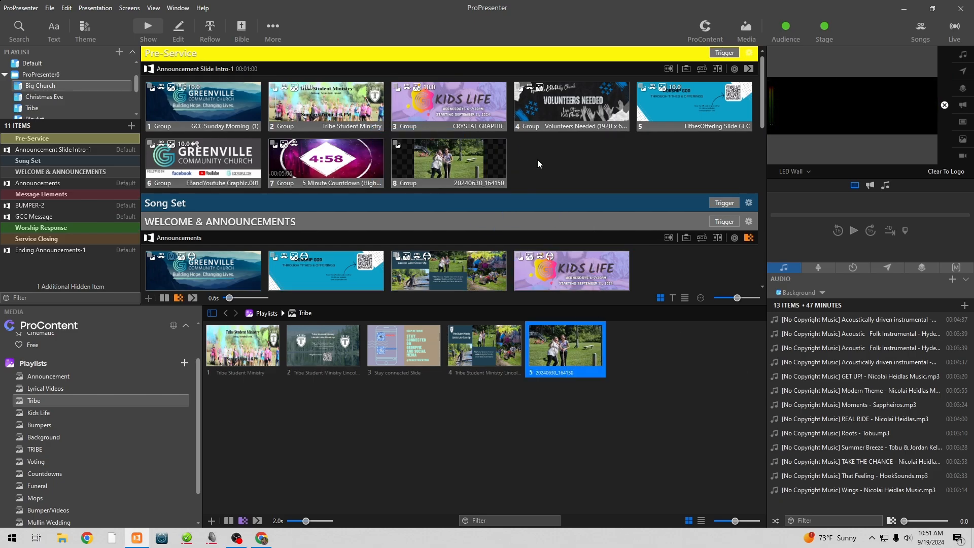
{"action": "left_click", "coordinate": [471, 162]}
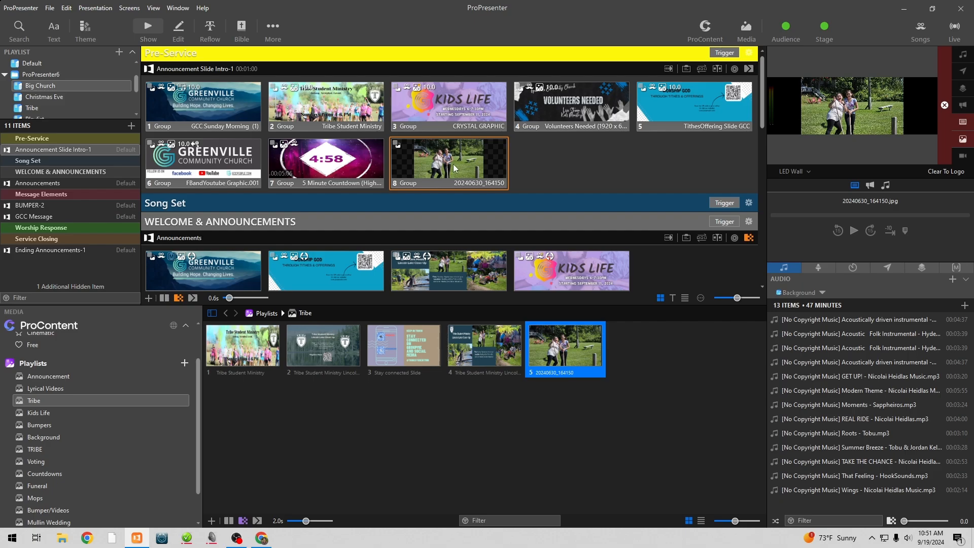
{"action": "left_click_drag", "start_coordinate": [458, 163], "coordinate": [510, 108]}
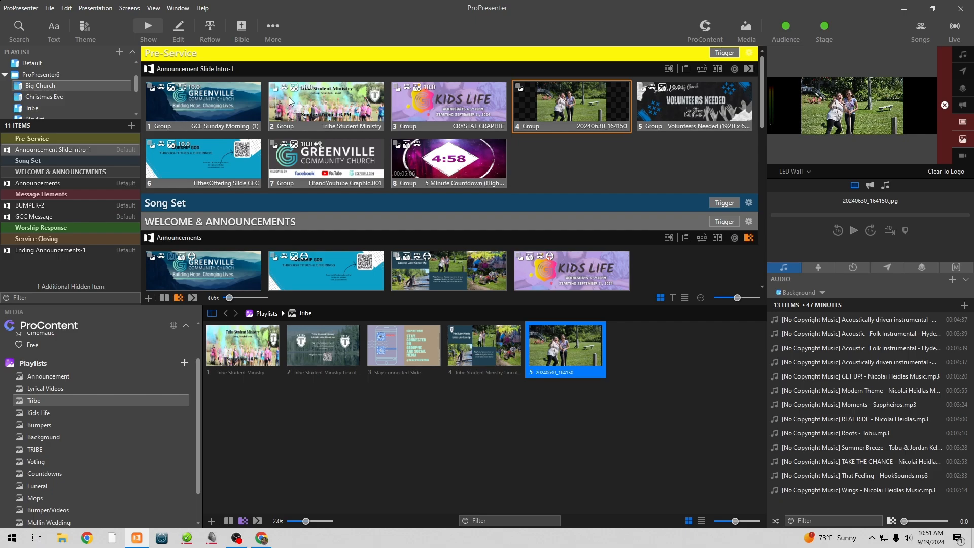
Step: Display the Tribe Student Ministry slide and check its Audience Look setting and attached actions
{"action": "right_click", "coordinate": [305, 97]}
{"action": "left_click", "coordinate": [318, 103]}
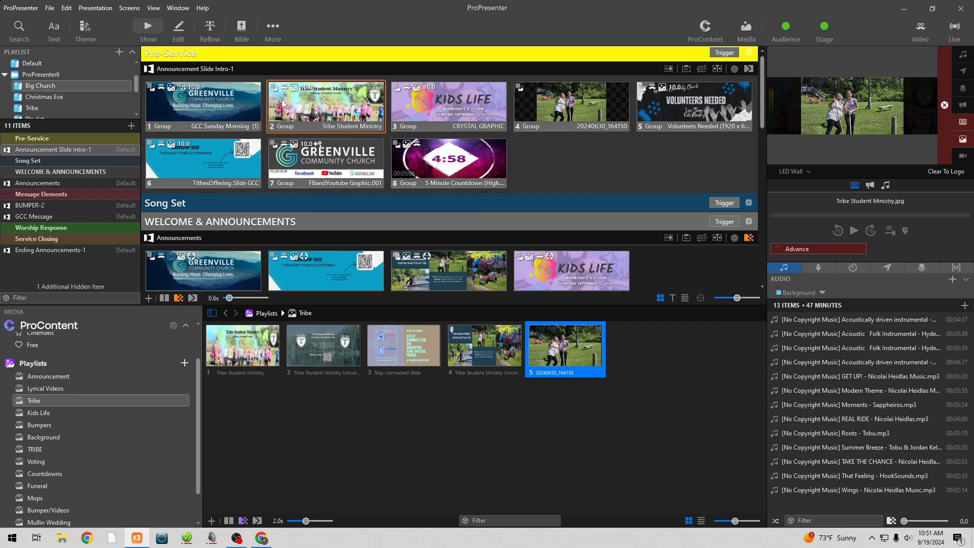
{"action": "right_click", "coordinate": [329, 104]}
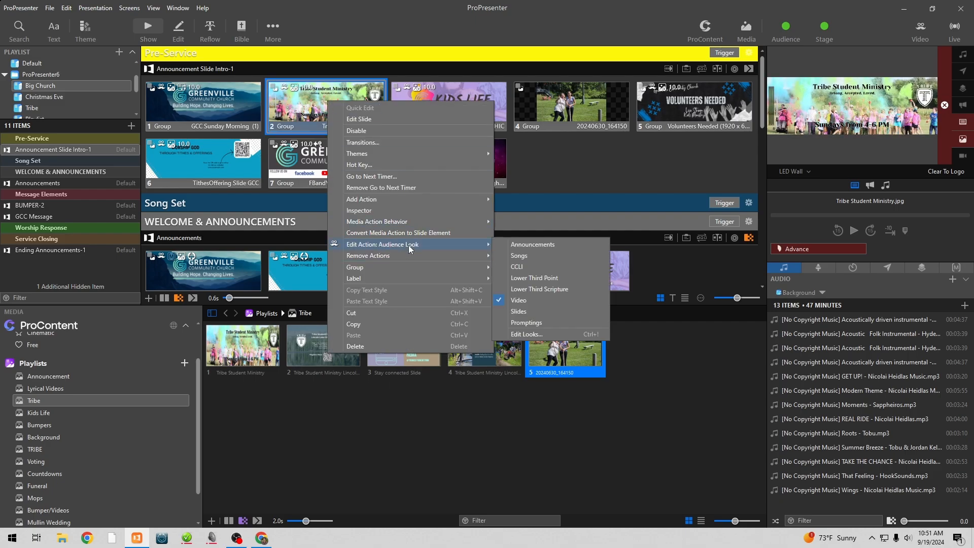
{"action": "mouse_move", "coordinate": [409, 256]}
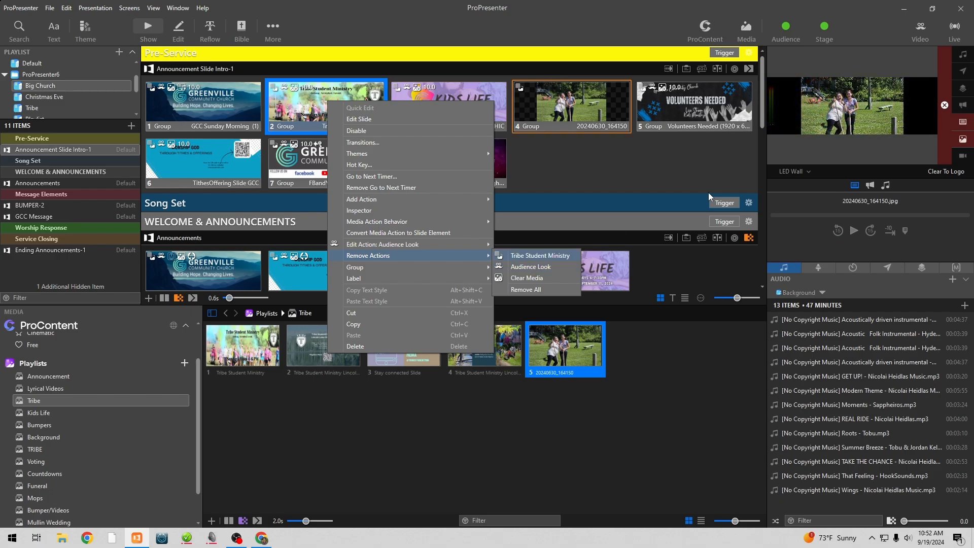
Step: Switch the output preview to the Livestream screen and display the Volunteers Needed slide
{"action": "left_click", "coordinate": [792, 171]}
{"action": "left_click", "coordinate": [792, 171]}
{"action": "left_click", "coordinate": [806, 217]}
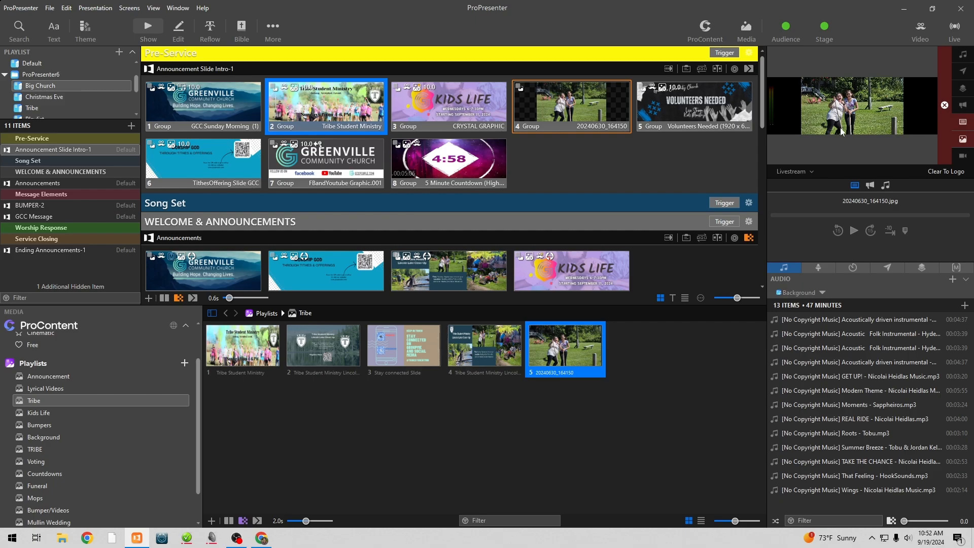
{"action": "left_click", "coordinate": [694, 100]}
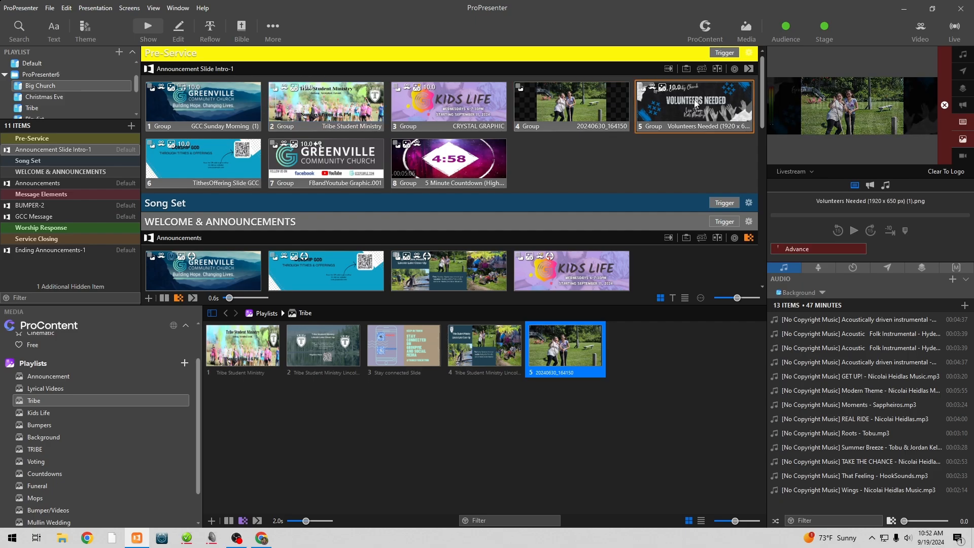
Step: Display the Tribe Student Ministry slide again and check the Clear Media action attached to it
{"action": "left_click", "coordinate": [345, 111]}
{"action": "right_click", "coordinate": [345, 110]}
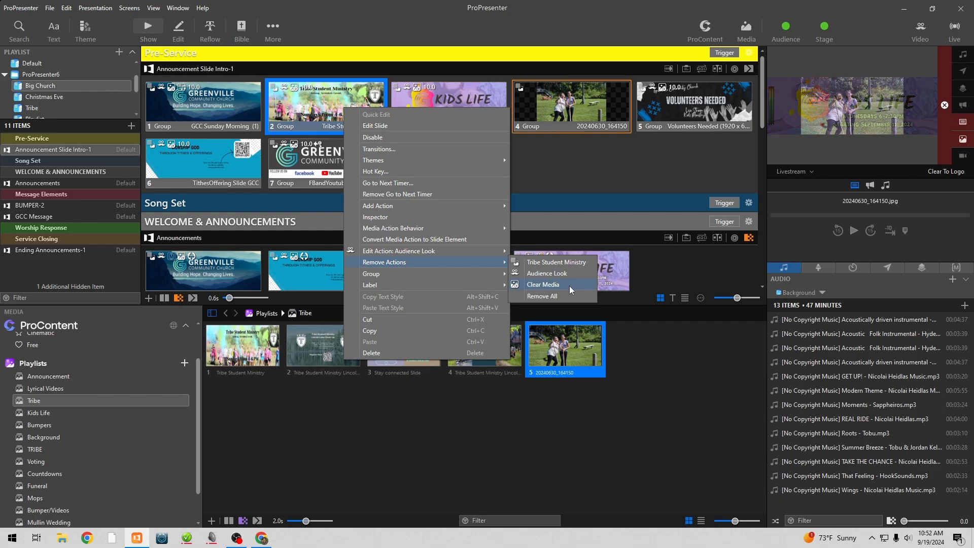
{"action": "left_click", "coordinate": [604, 157]}
Step: Add a Clear Media action to the 20240630_164150 slide in Announcement Slide Intro-1
{"action": "right_click", "coordinate": [575, 102]}
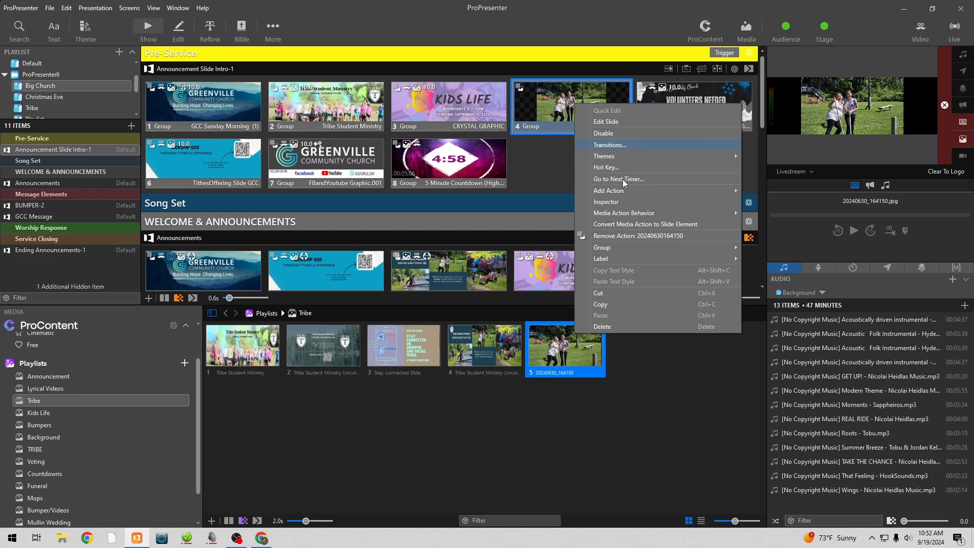
{"action": "mouse_move", "coordinate": [634, 192]}
{"action": "mouse_move", "coordinate": [754, 188]}
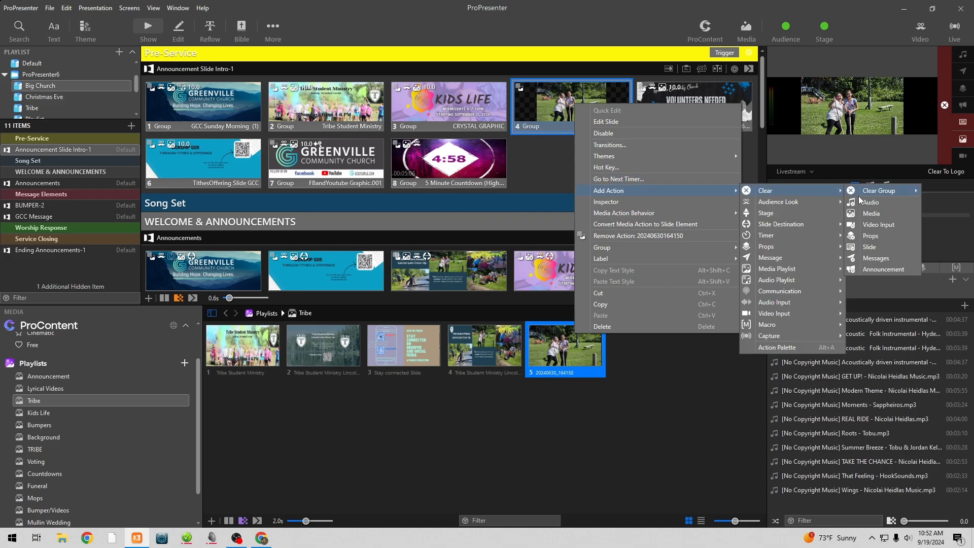
{"action": "left_click", "coordinate": [866, 212]}
Step: Add the Video Audience Look action to the 20240630_164150 slide
{"action": "right_click", "coordinate": [540, 112]}
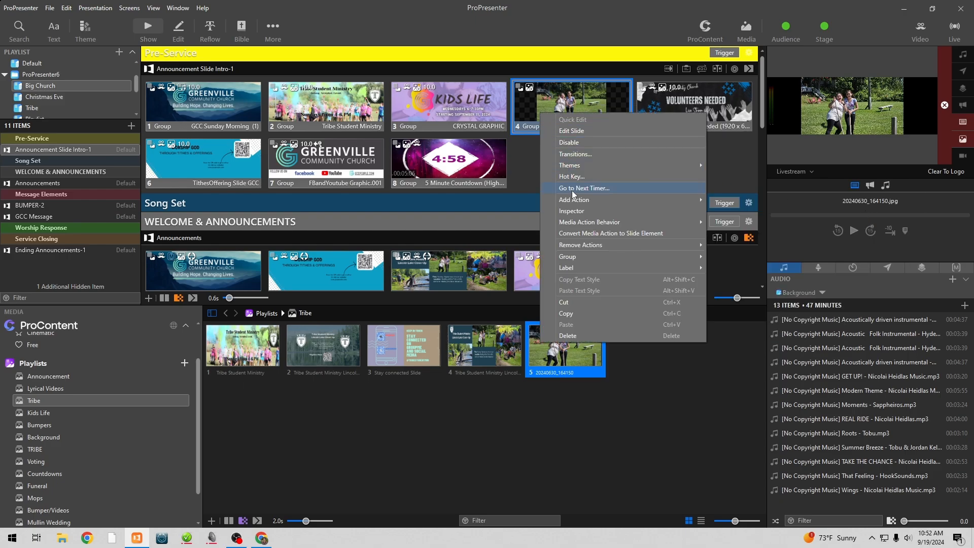
{"action": "mouse_move", "coordinate": [574, 200]}
{"action": "mouse_move", "coordinate": [763, 214]}
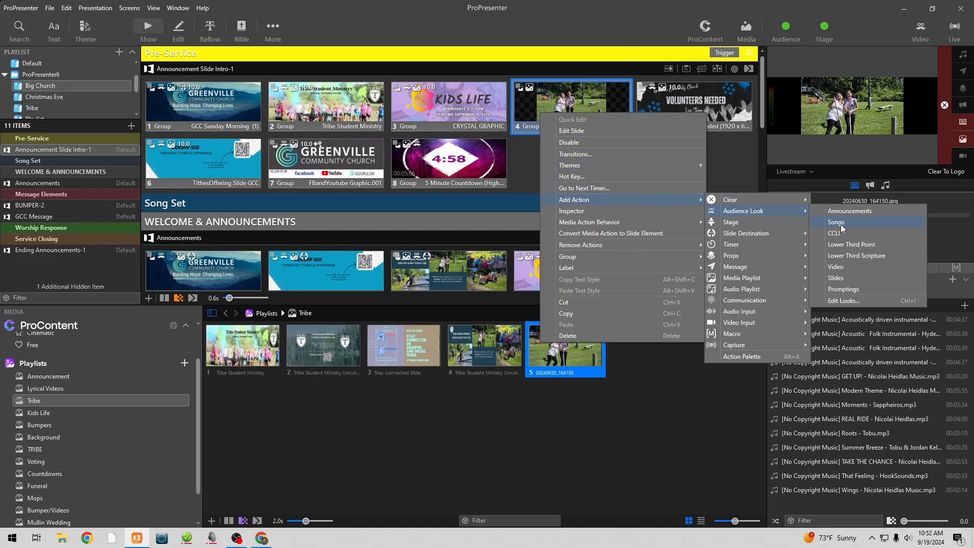
{"action": "left_click", "coordinate": [858, 272]}
Step: Set the 20240630_164150 slide's Go to Next timer to a duration of 10 seconds
{"action": "right_click", "coordinate": [571, 108]}
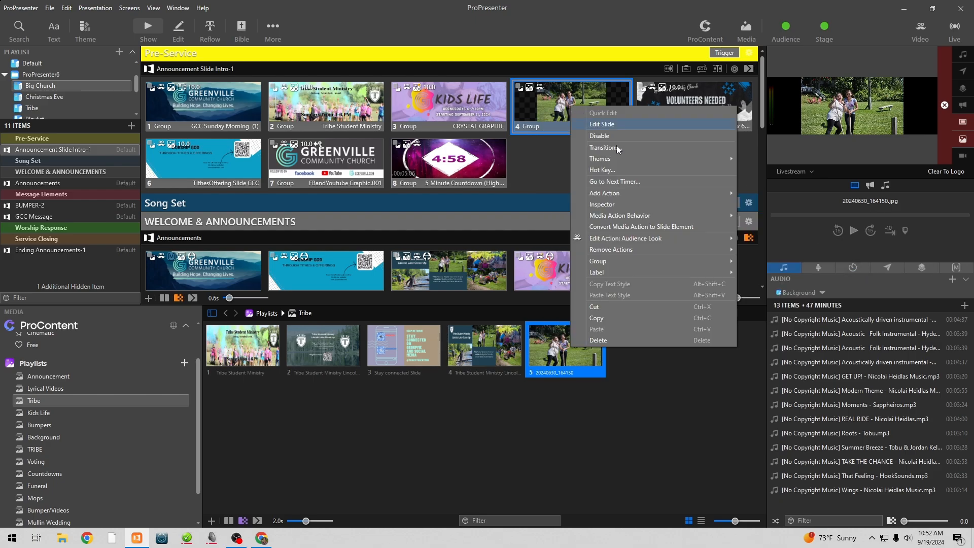
{"action": "left_click", "coordinate": [617, 182]}
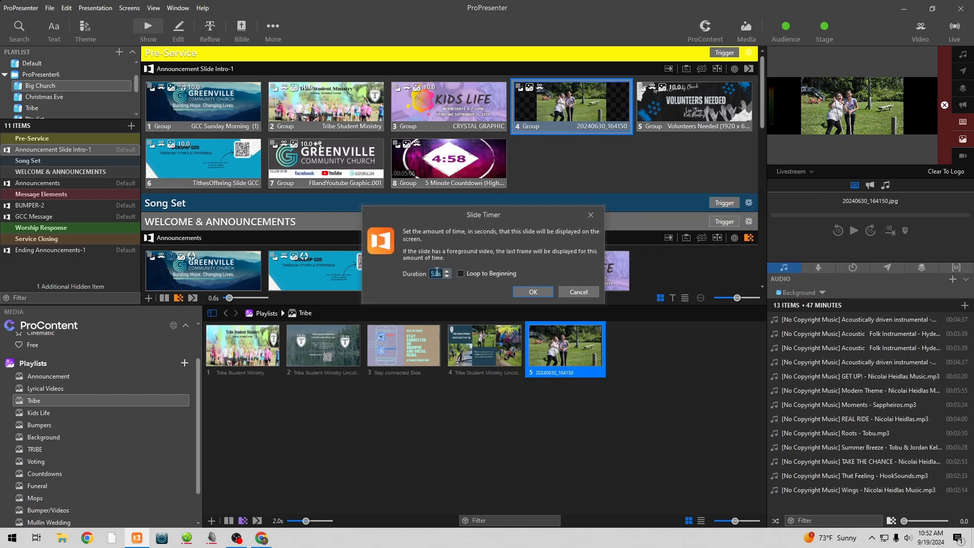
{"action": "type", "text": "10"}
{"action": "key", "text": "Return"}
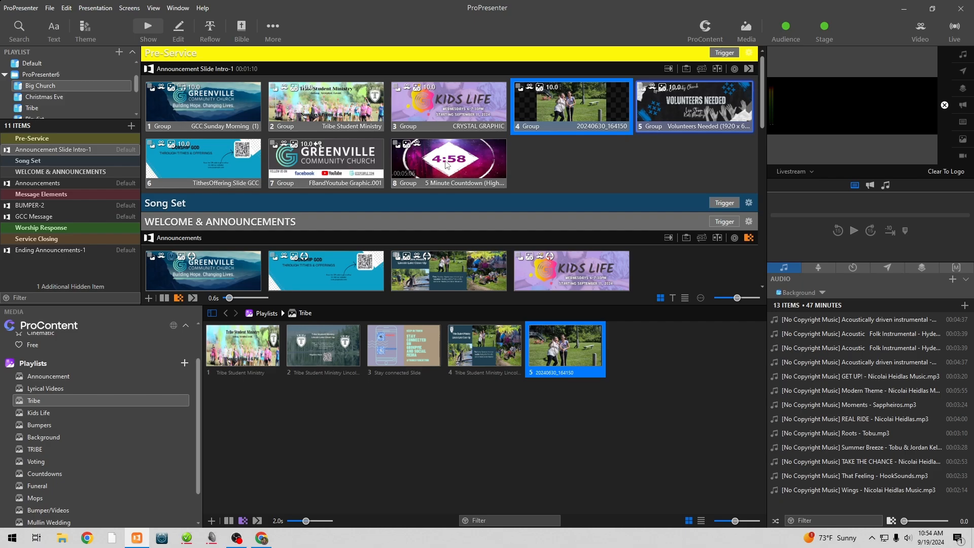
Step: Hide the media library, then inspect the 5 Minute Countdown video and keep its playback on Stop
{"action": "left_click", "coordinate": [749, 30]}
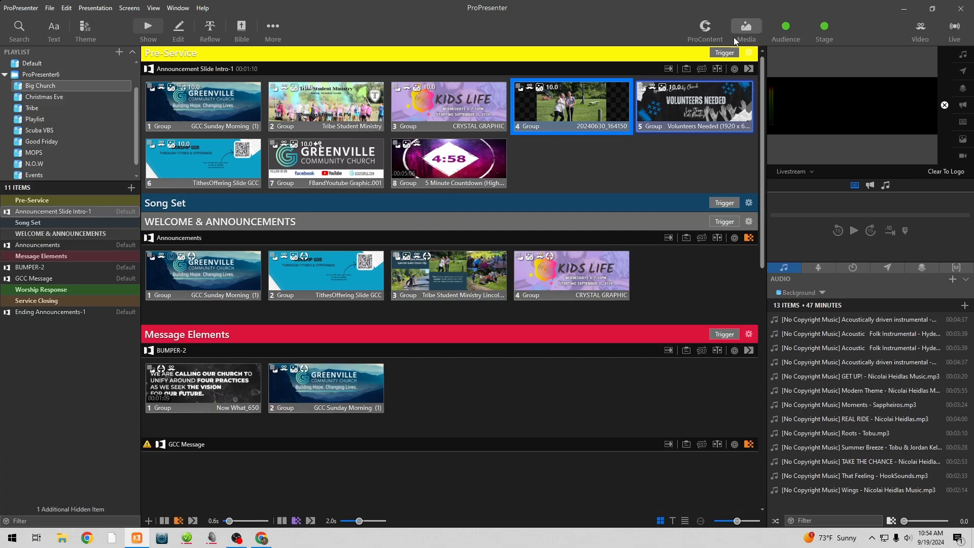
{"action": "right_click", "coordinate": [471, 163]}
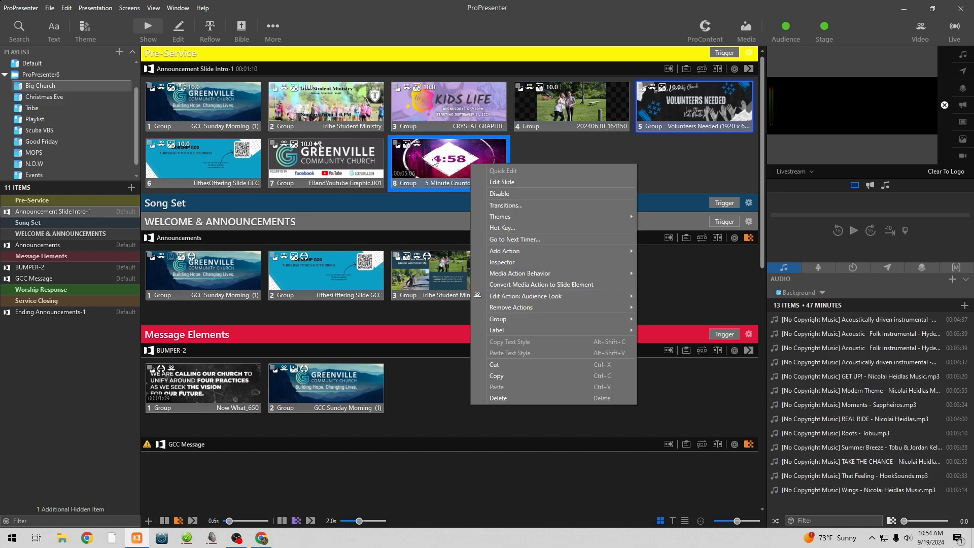
{"action": "left_click", "coordinate": [520, 264]}
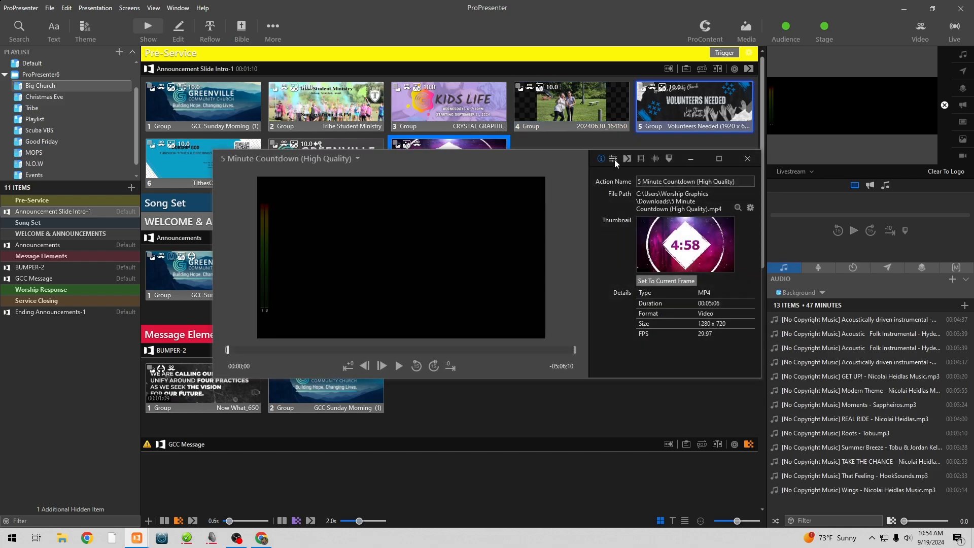
{"action": "left_click", "coordinate": [613, 159]}
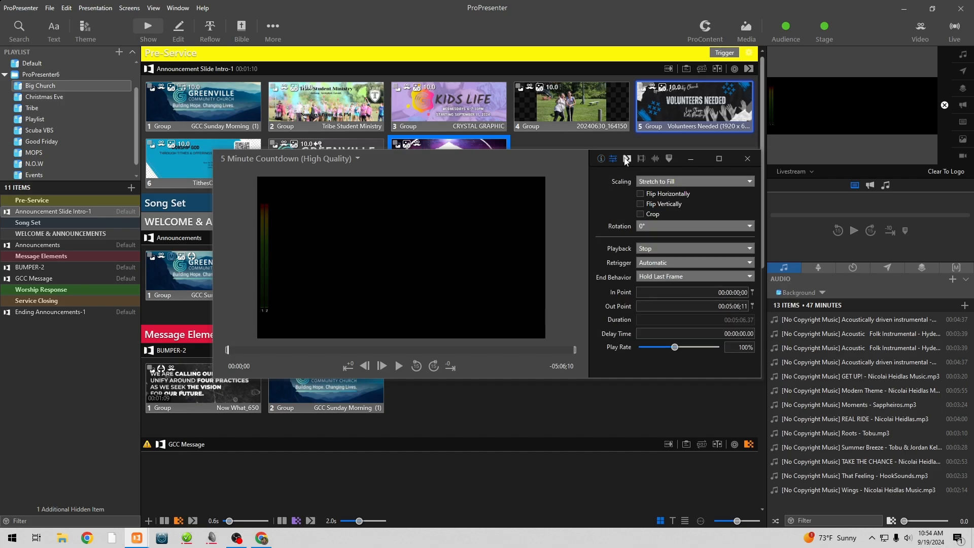
{"action": "left_click", "coordinate": [649, 250]}
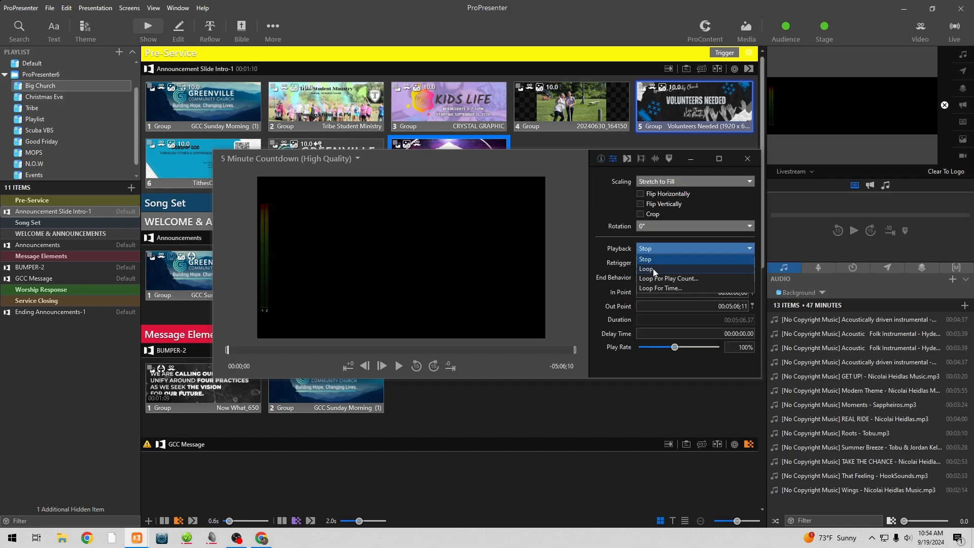
{"action": "left_click", "coordinate": [657, 258]}
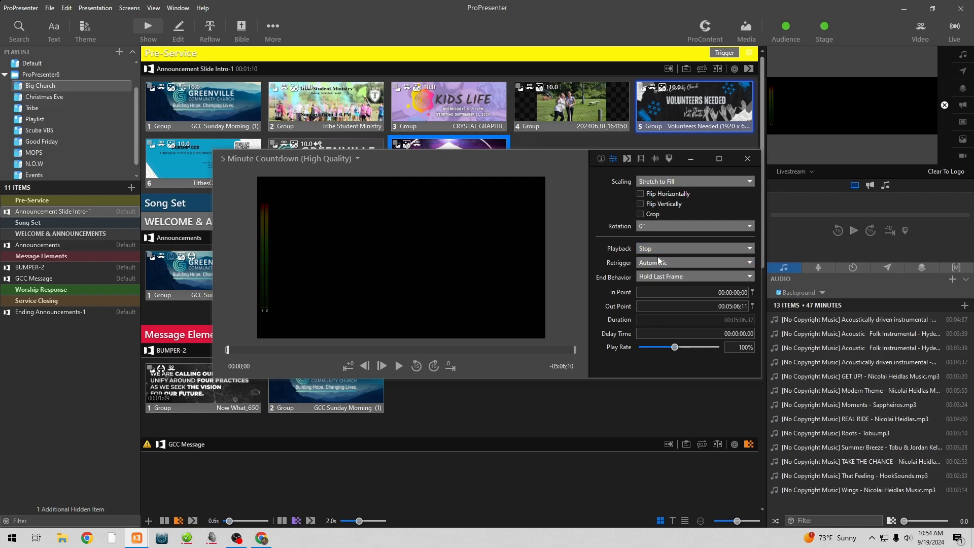
{"action": "left_click", "coordinate": [746, 158]}
Step: Inspect the Now What_650 video in BUMPER-2 and check its transition and playback settings
{"action": "scroll", "coordinate": [401, 275], "scroll_direction": "down", "scroll_amount": 2}
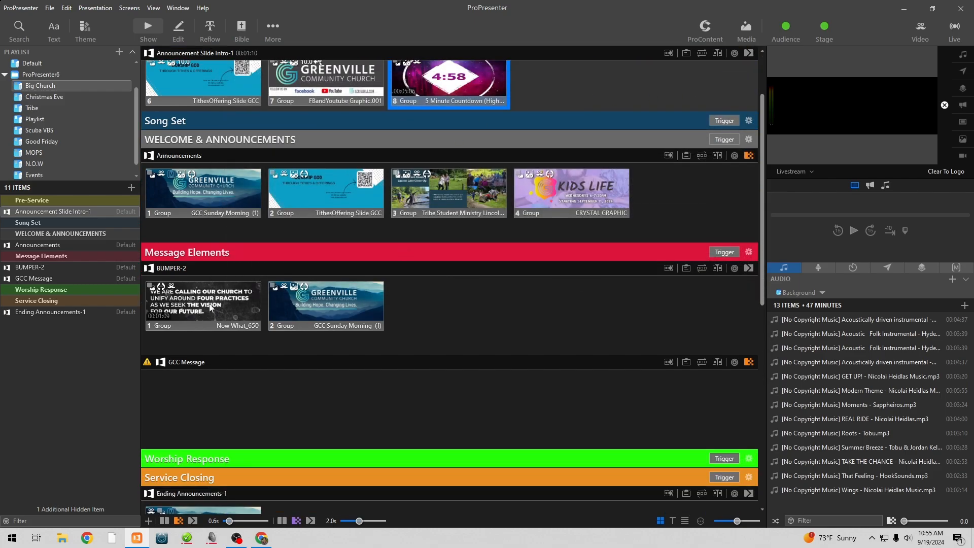
{"action": "right_click", "coordinate": [208, 303]}
{"action": "left_click", "coordinate": [267, 158]}
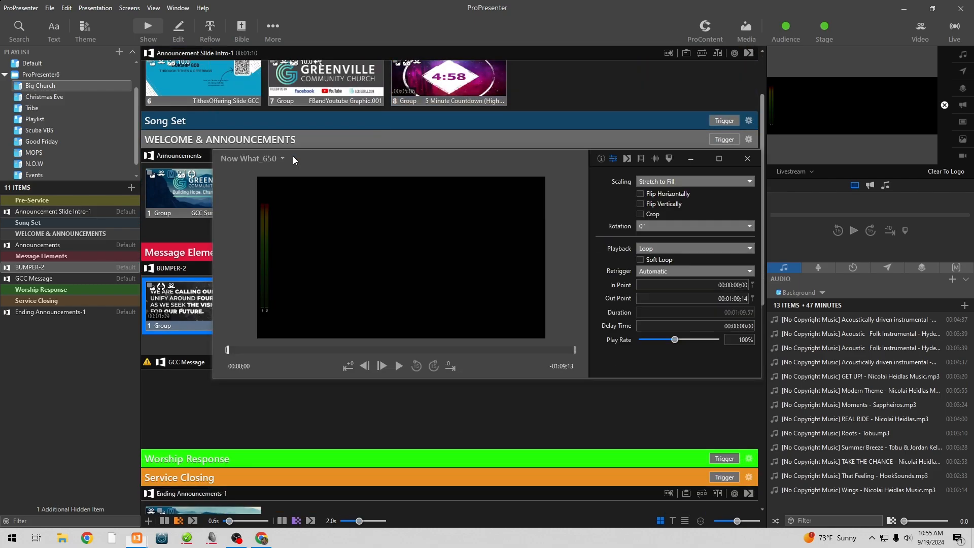
{"action": "left_click", "coordinate": [627, 159]}
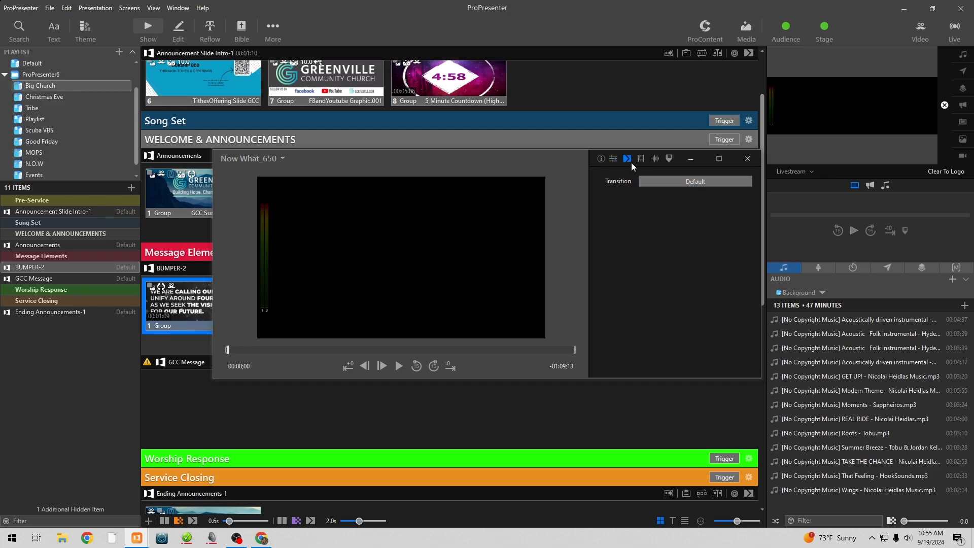
{"action": "left_click", "coordinate": [613, 159]}
{"action": "left_click", "coordinate": [667, 248]}
{"action": "left_click", "coordinate": [666, 248]}
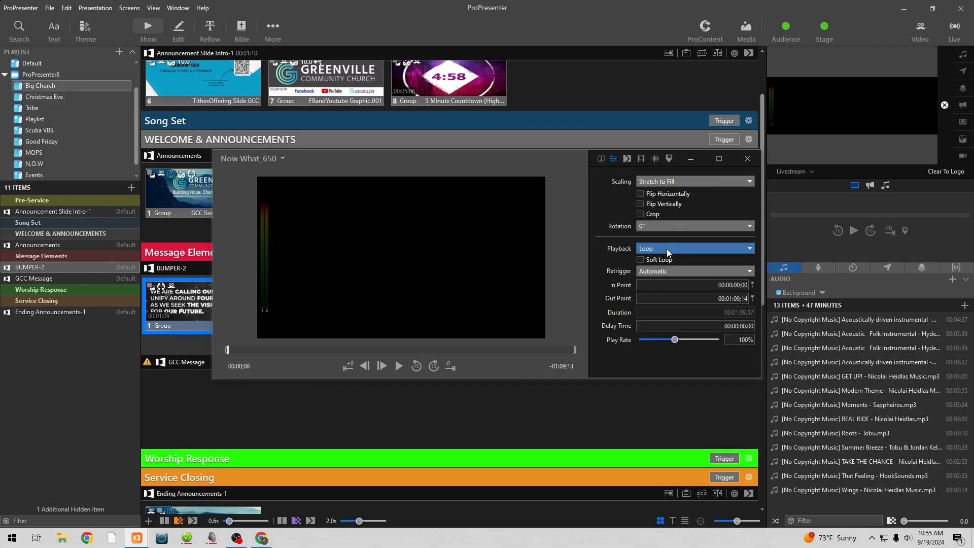
{"action": "left_click", "coordinate": [748, 159]}
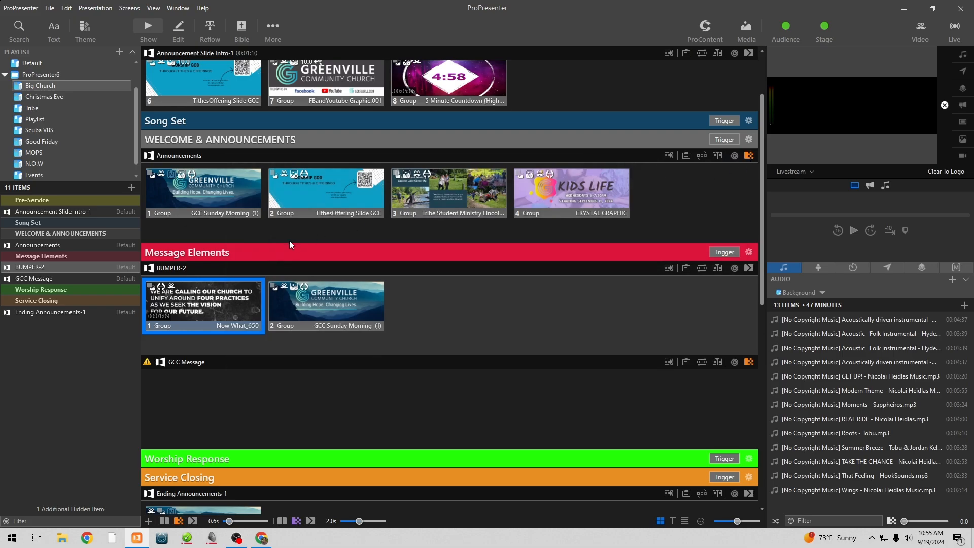
Step: Play the Now What_650 video, jump close to its end to watch the loop, and pause it
{"action": "left_click", "coordinate": [211, 307]}
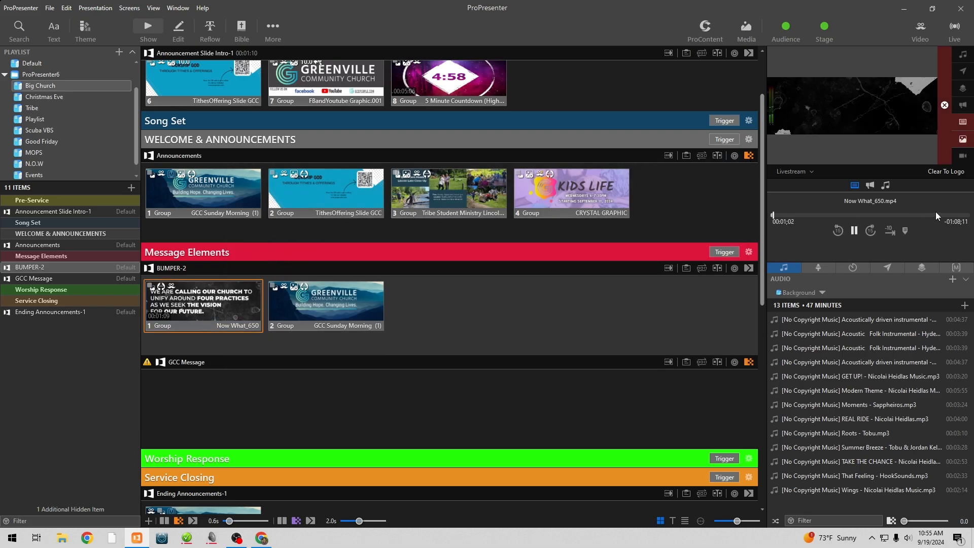
{"action": "left_click", "coordinate": [953, 215]}
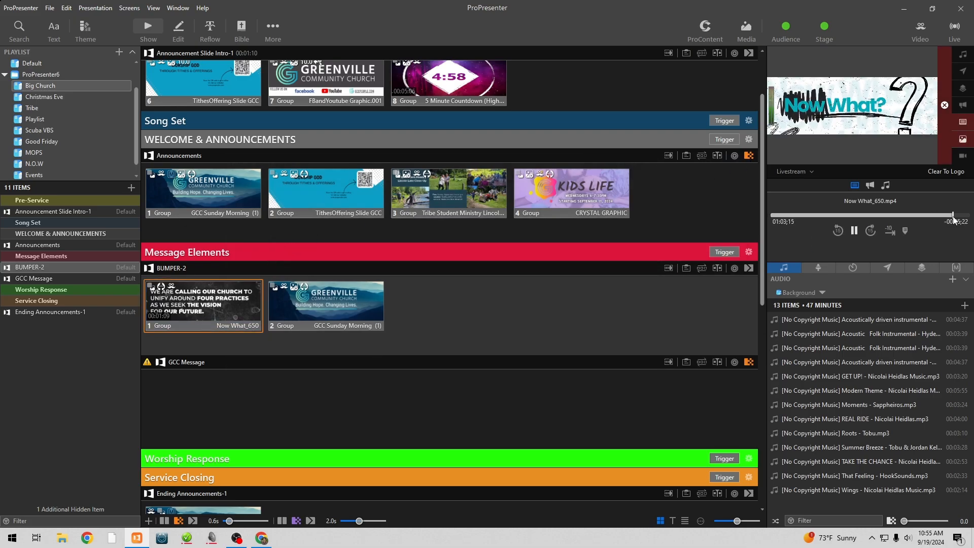
{"action": "left_click", "coordinate": [853, 232]}
Step: Set the Now What_650 video's playback to Stop in BUMPER-2 and close its inspector
{"action": "right_click", "coordinate": [205, 279]}
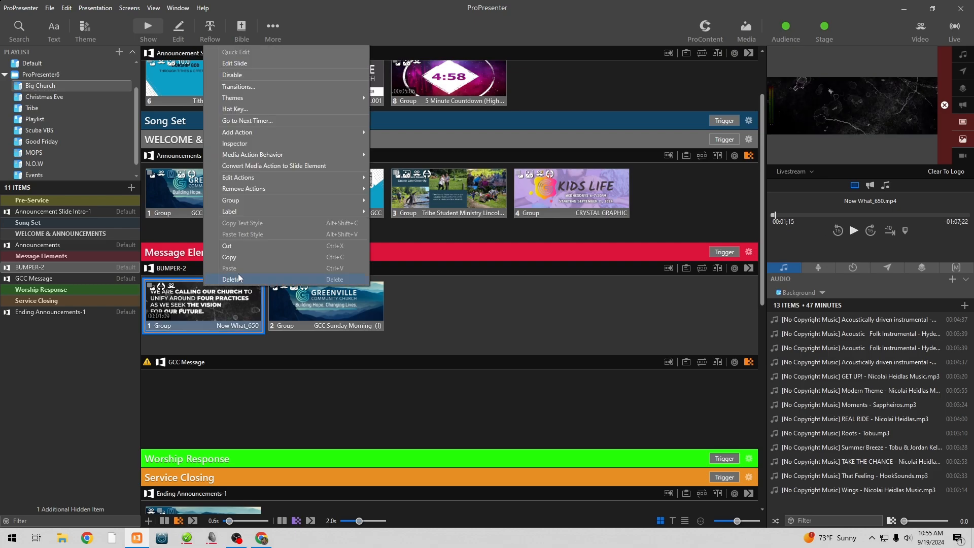
{"action": "left_click", "coordinate": [260, 144]}
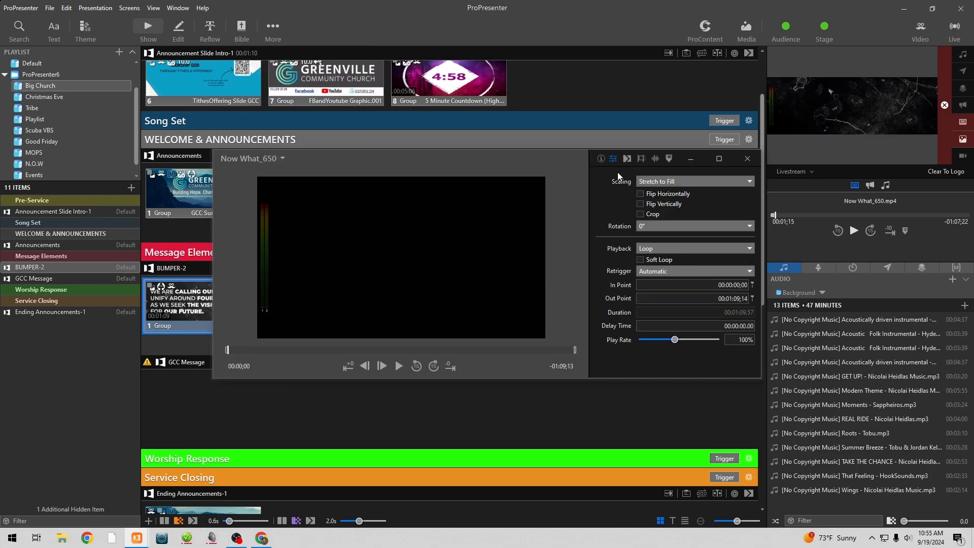
{"action": "left_click", "coordinate": [698, 249]}
{"action": "left_click", "coordinate": [696, 256]}
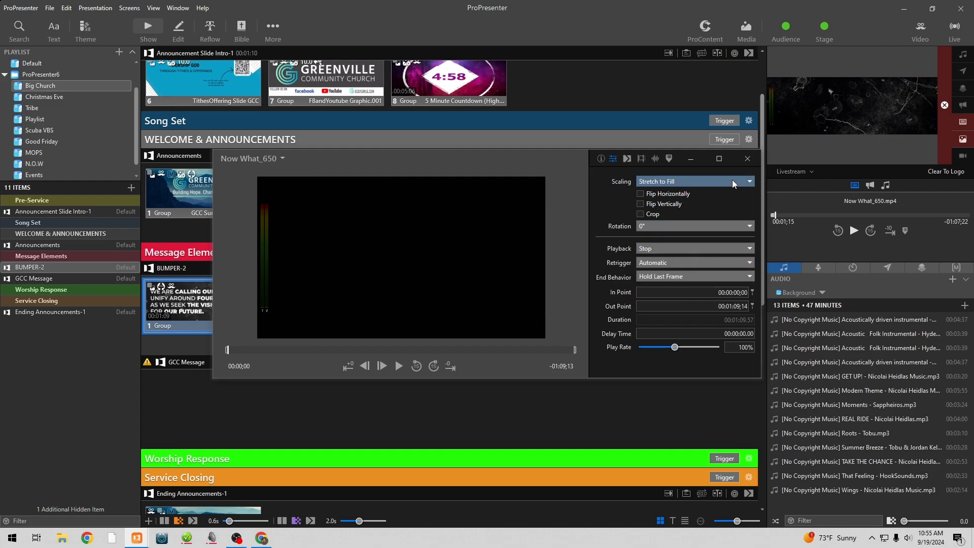
{"action": "left_click", "coordinate": [753, 163]}
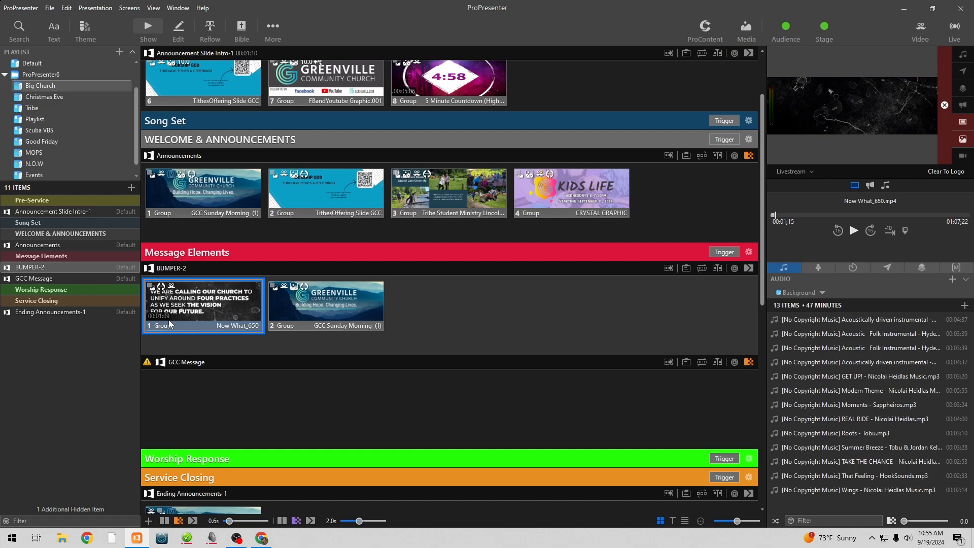
Step: Set the Now What_650 slide's Go to Next timer to 69 seconds and advance to the GCC Sunday Morning (1) slide
{"action": "right_click", "coordinate": [198, 308]}
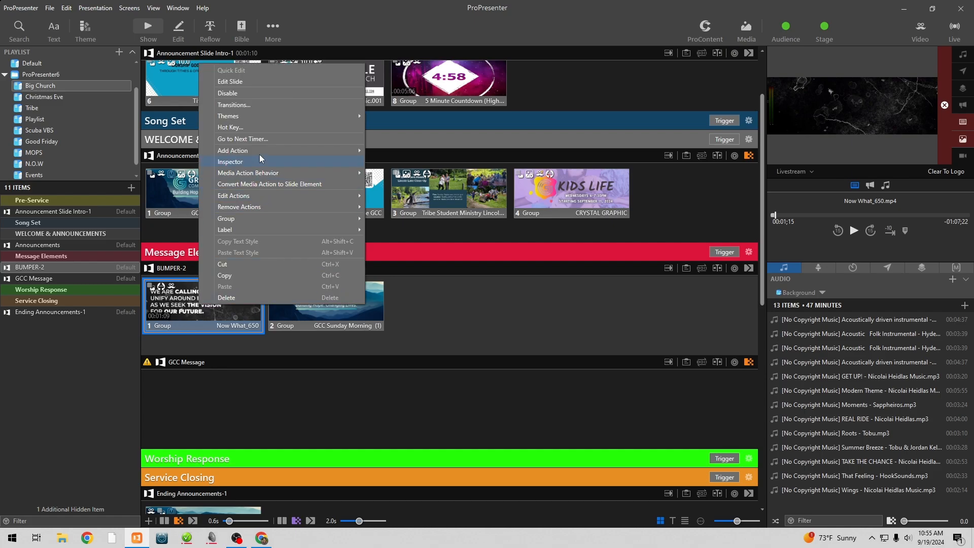
{"action": "left_click", "coordinate": [260, 140]}
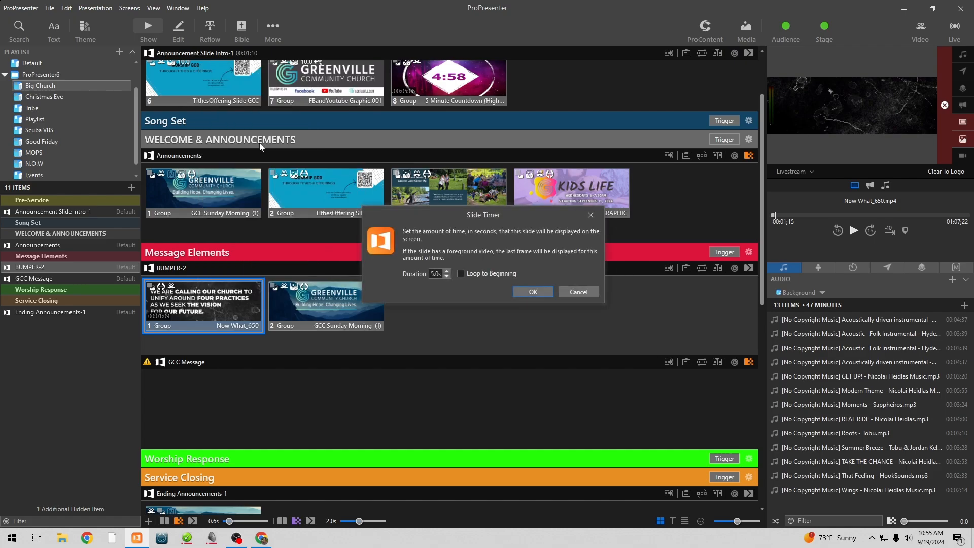
{"action": "double_click", "coordinate": [437, 273]}
{"action": "type", "text": "69"}
{"action": "left_click", "coordinate": [528, 292]}
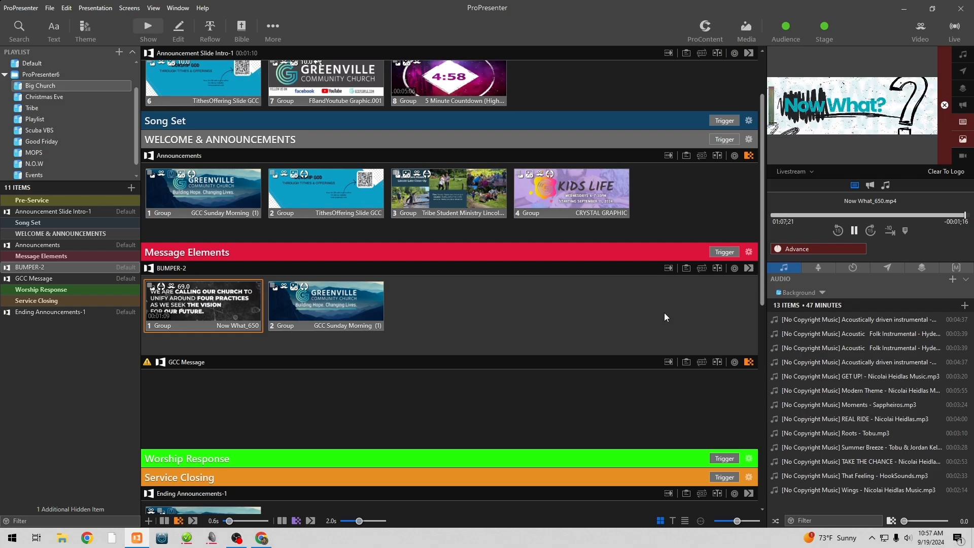
{"action": "key", "text": "Right"}
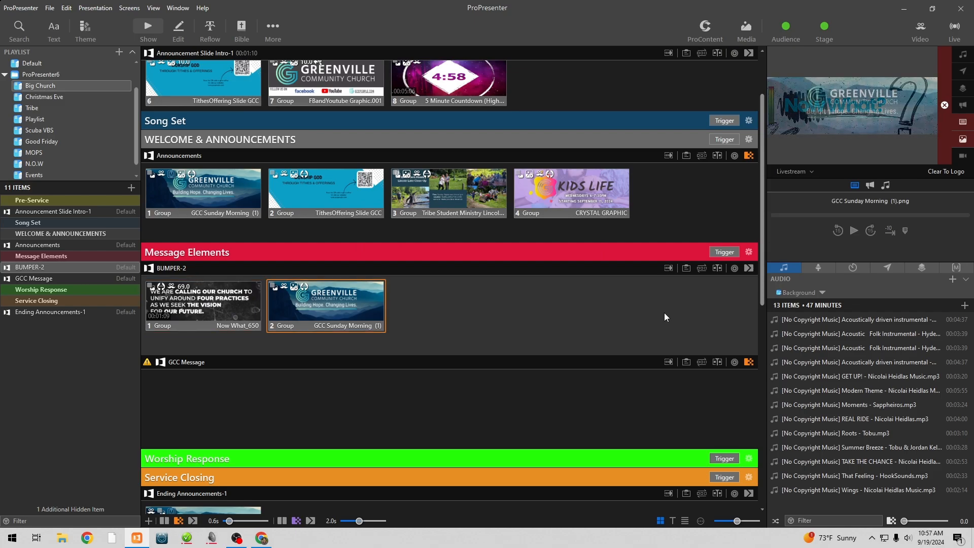